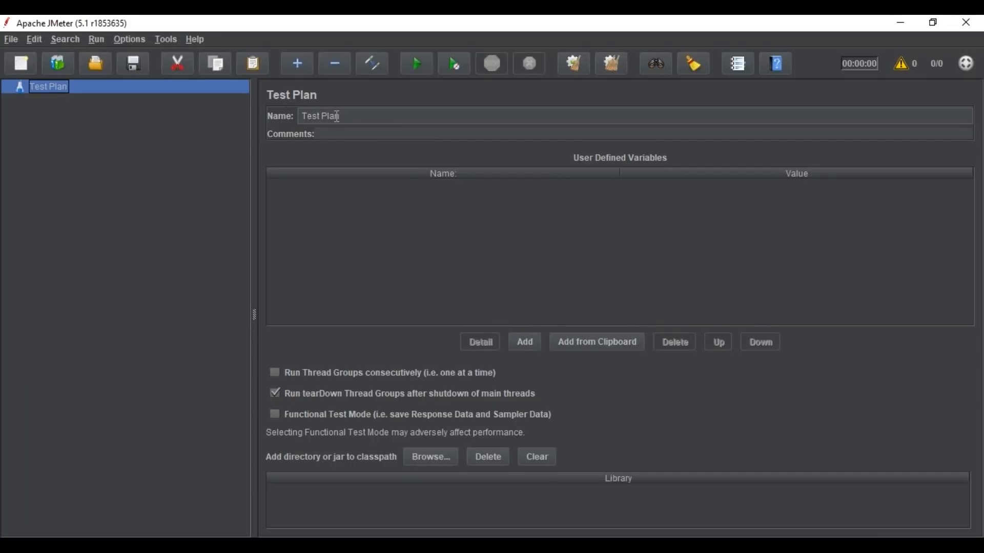
# Step: Name the test plan edureka and add a Thread Group to it
pyautogui.moveTo(343, 118); pyautogui.dragTo(302, 115)
pyautogui.write('edureka')
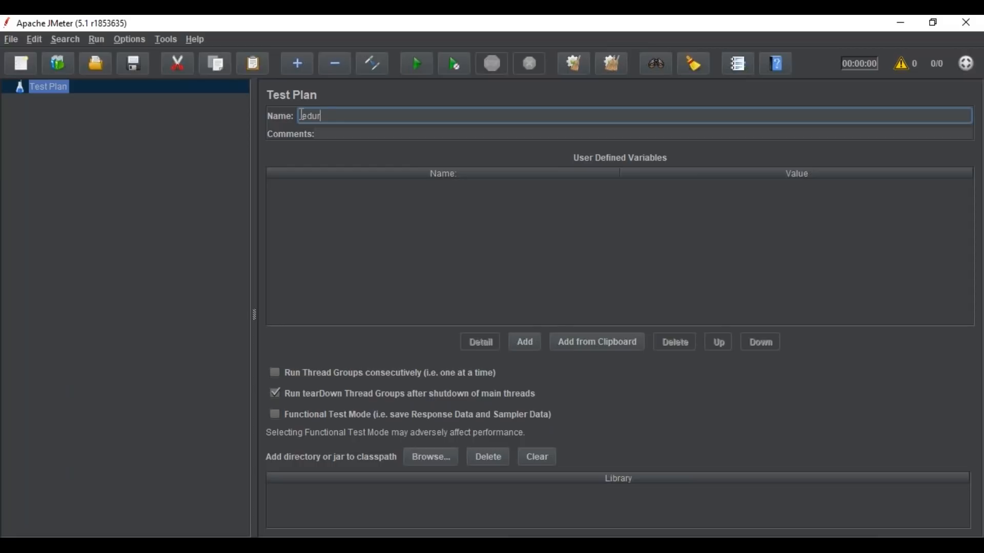
pyautogui.click(51, 87)
pyautogui.rightClick(51, 87)
pyautogui.moveTo(95, 99)
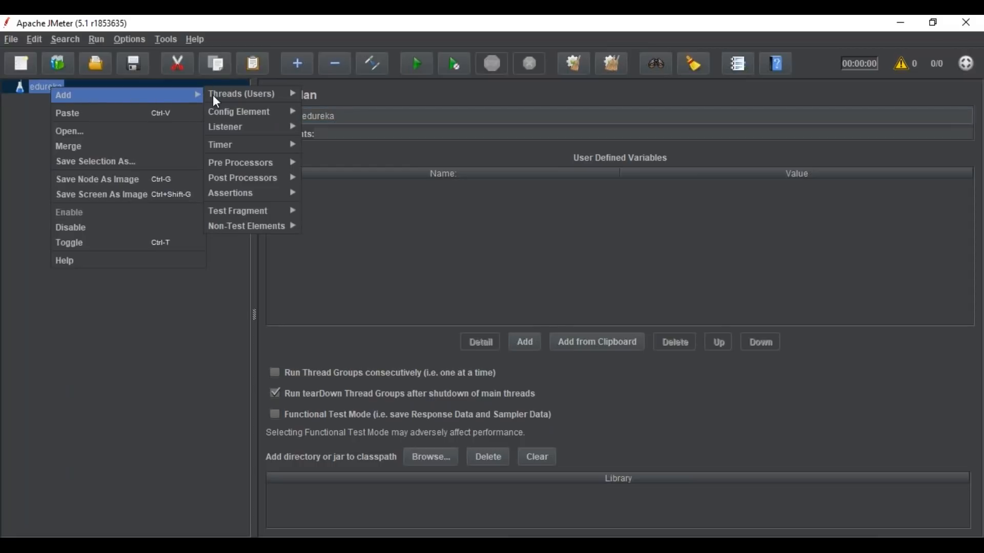
pyautogui.moveTo(275, 91)
pyautogui.click(311, 91)
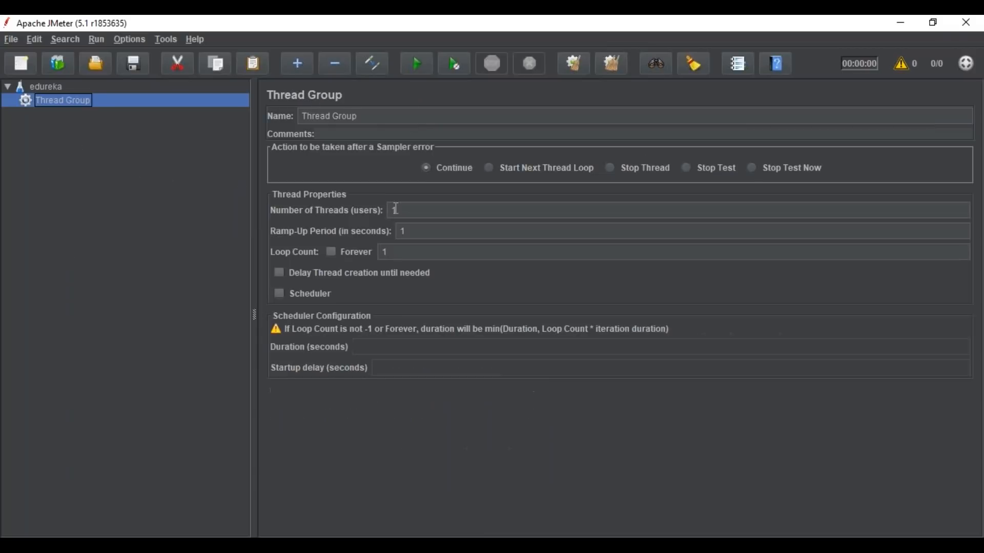
# Step: Set the Thread Group's number of threads to 20 and its loop count to 5
pyautogui.doubleClick(396, 209)
pyautogui.write('20')
pyautogui.doubleClick(394, 252)
pyautogui.write('5')
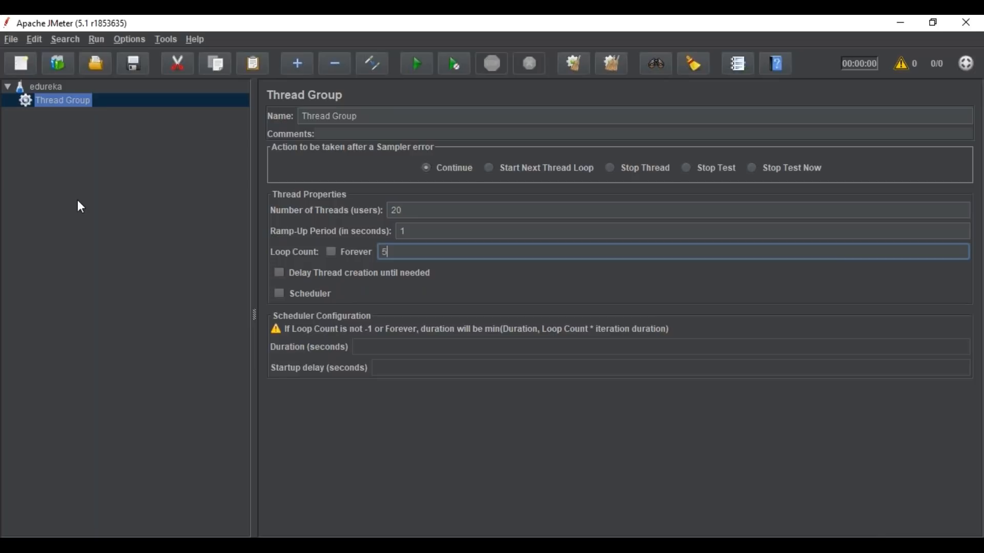
pyautogui.click(78, 176)
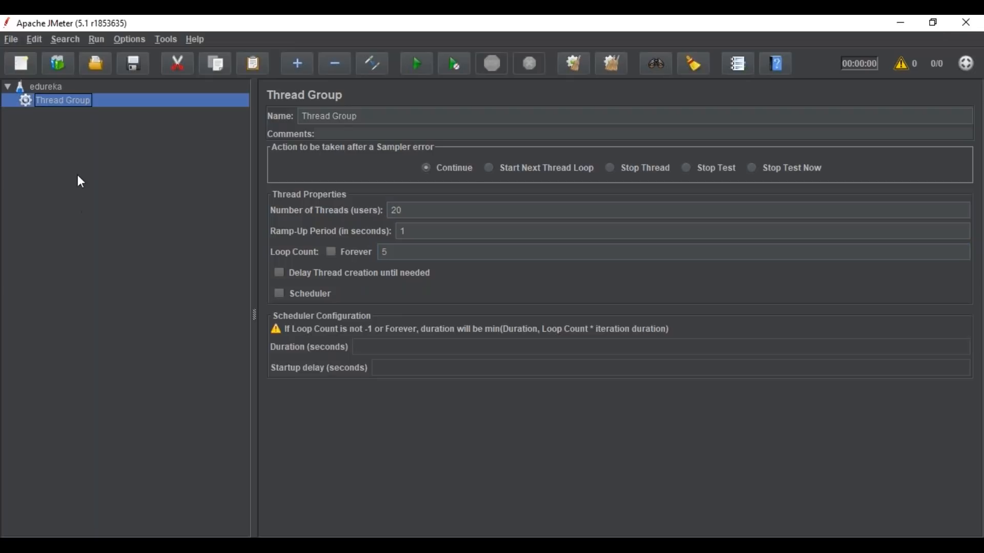
# Step: Add an HTTP Request sampler to the Thread Group
pyautogui.rightClick(68, 101)
pyautogui.moveTo(110, 112)
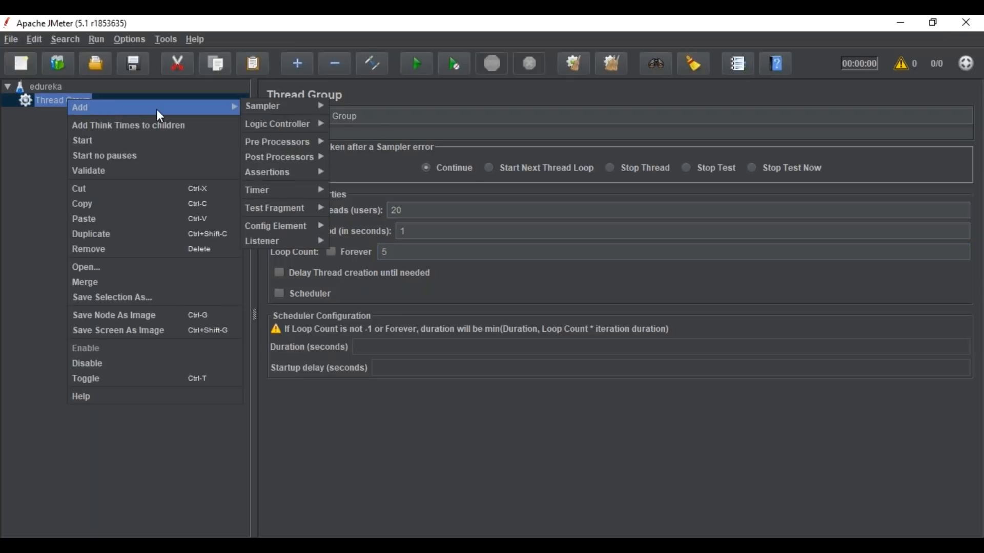
pyautogui.moveTo(256, 107)
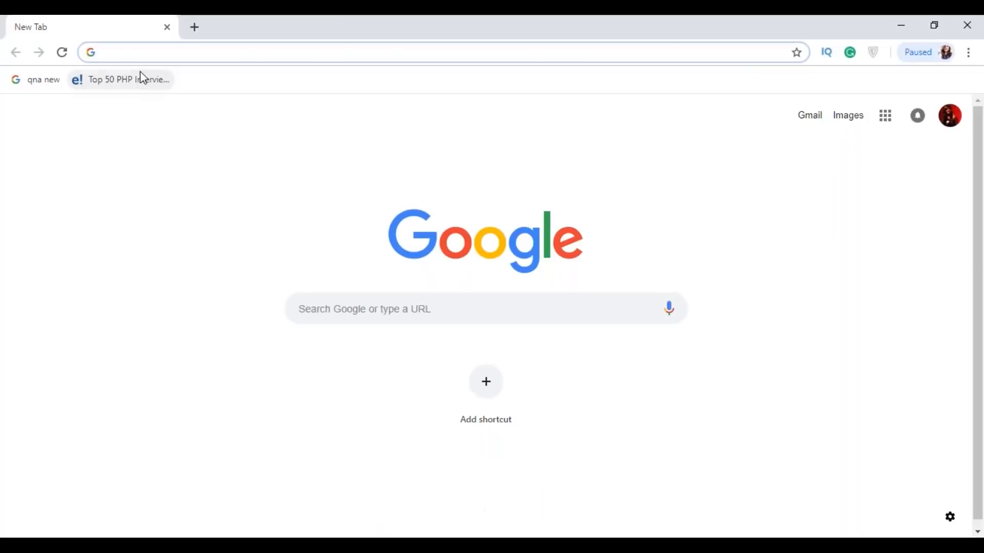
# Step: Switch to the web browser and open the page edureka.co/blog/
pyautogui.click(139, 55)
pyautogui.write('edu')
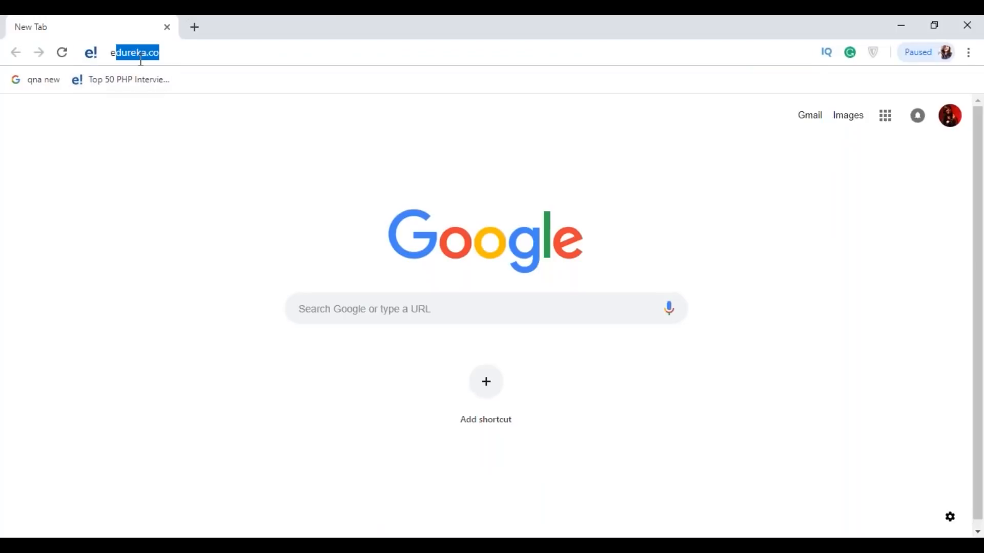
pyautogui.write('reka')
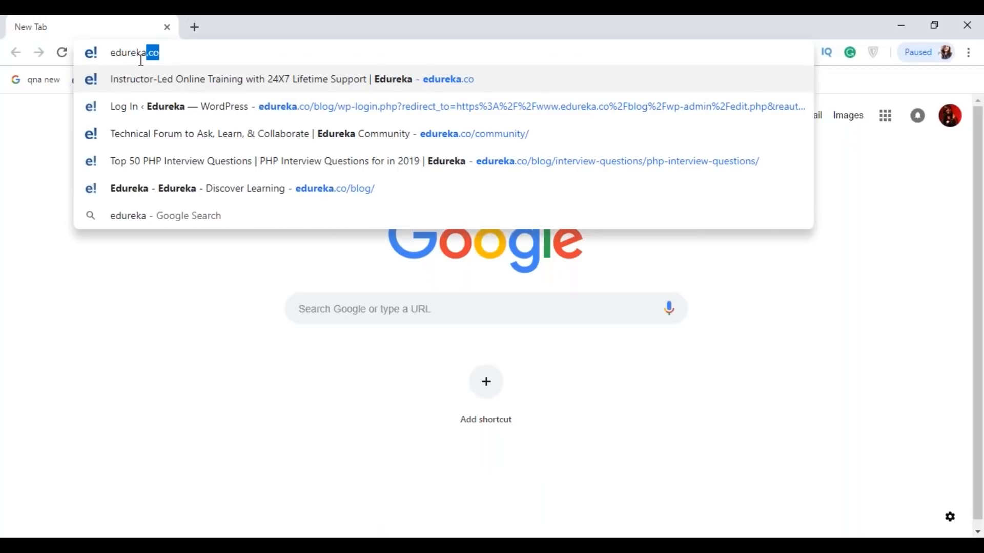
pyautogui.write('.co/blo')
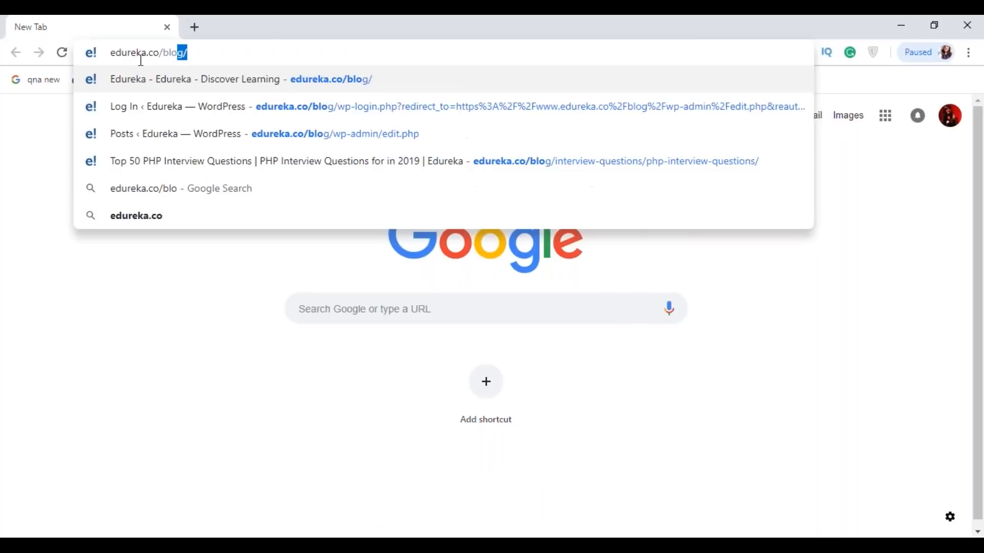
pyautogui.write('g')
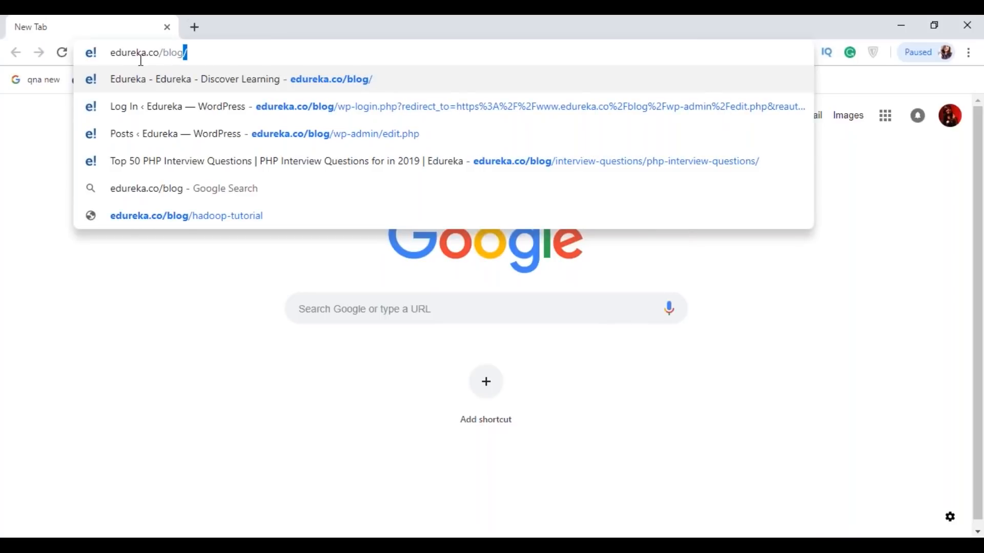
pyautogui.write('/')
pyautogui.press('Return')
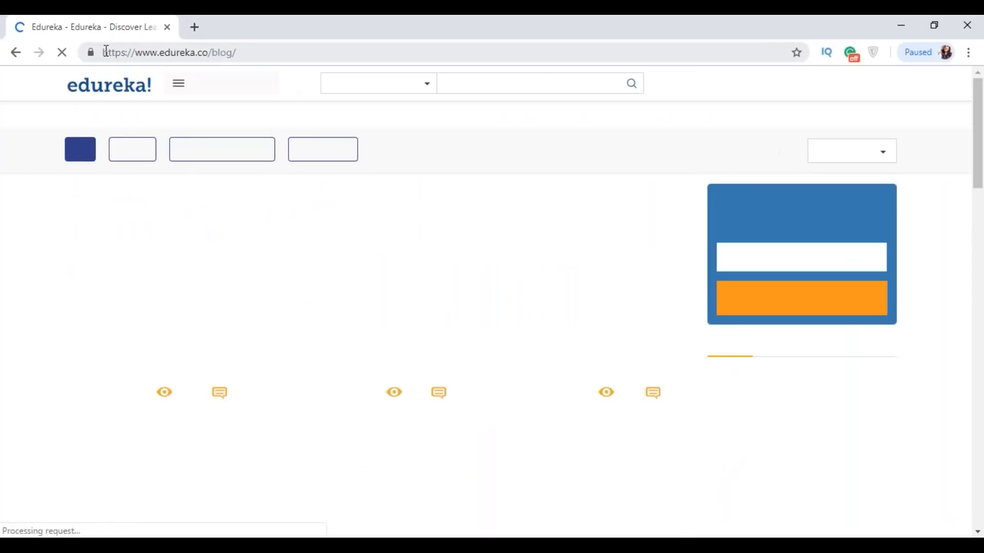
pyautogui.moveTo(103, 50); pyautogui.dragTo(242, 50)
pyautogui.hotkey('ctrl', 'c')
pyautogui.hotkey('alt', 'Tab')
pyautogui.hotkey('ctrl', 'v')
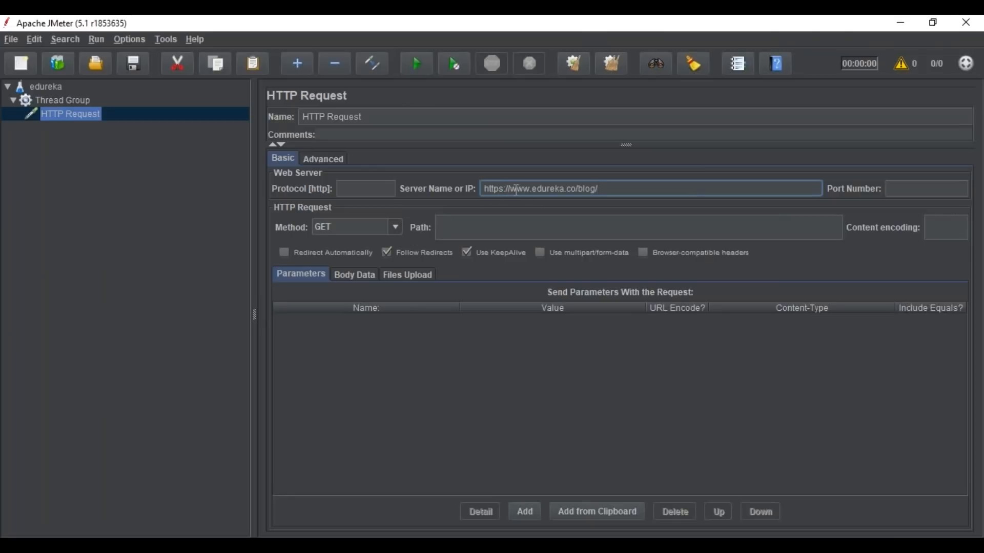
pyautogui.moveTo(506, 189); pyautogui.dragTo(484, 189)
pyautogui.press('BackSpace')
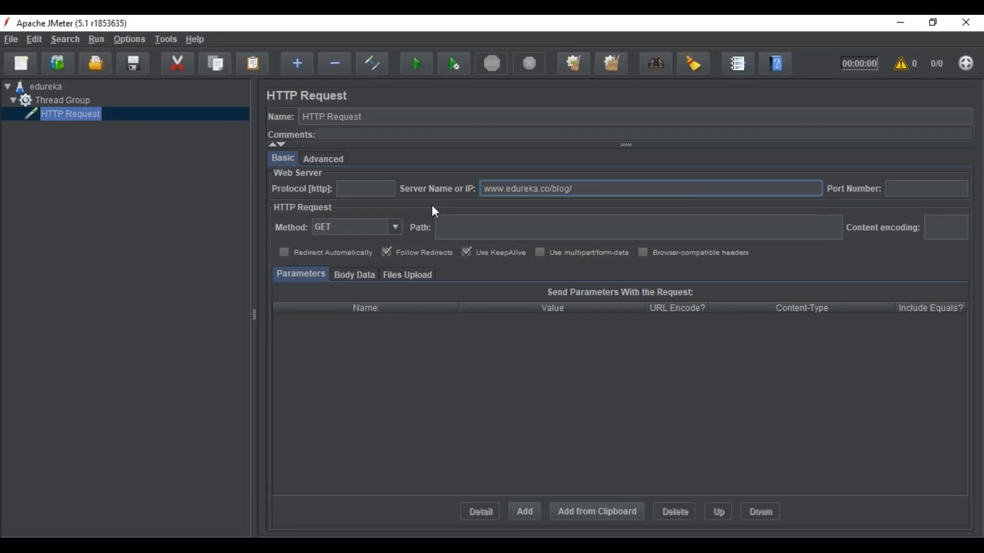
pyautogui.click(575, 189)
pyautogui.press('BackSpace')
pyautogui.click(448, 228)
pyautogui.write('//www.edureka.co/blog/')
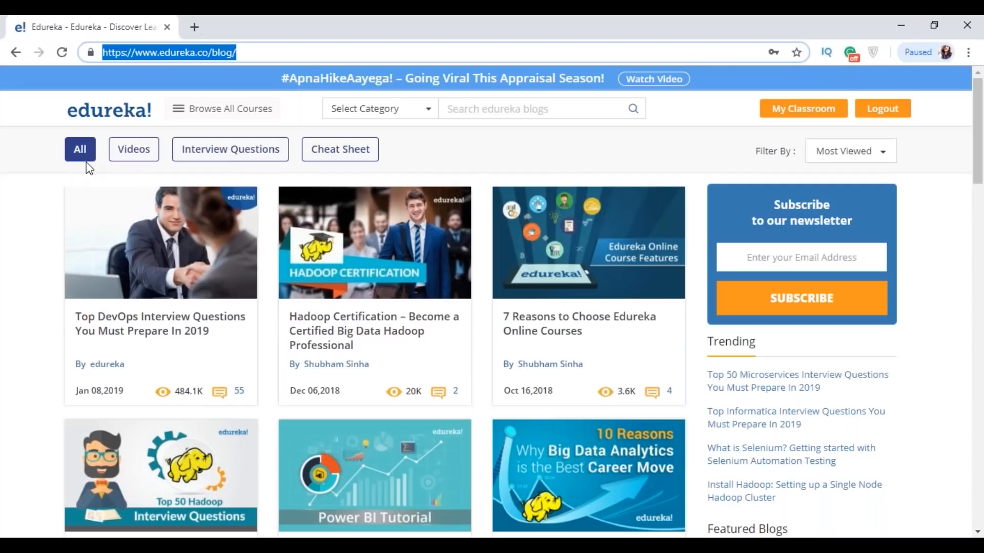
# Step: Open the blog's Videos page in the browser and add a second HTTP Request sampler to the Thread Group in JMeter
pyautogui.click(131, 156)
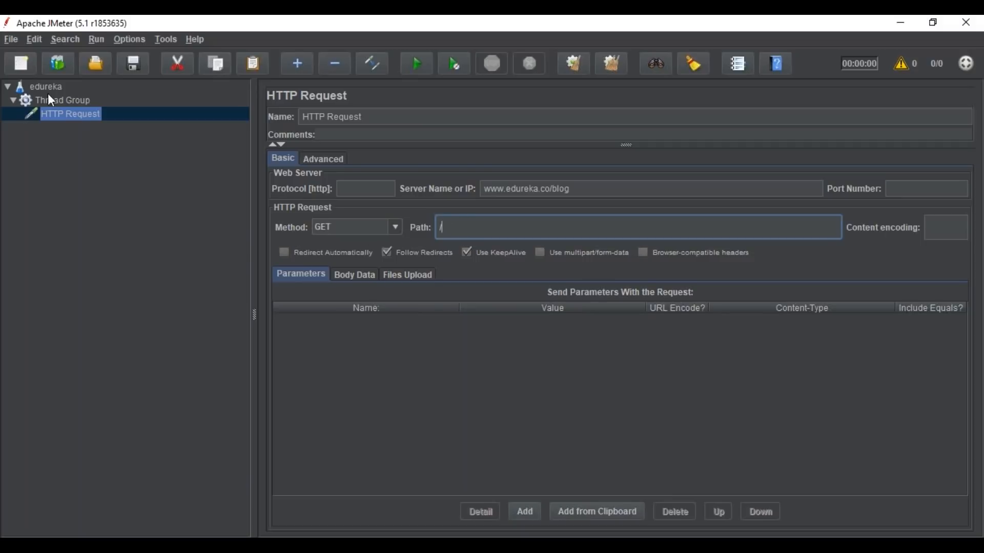
pyautogui.click(85, 104)
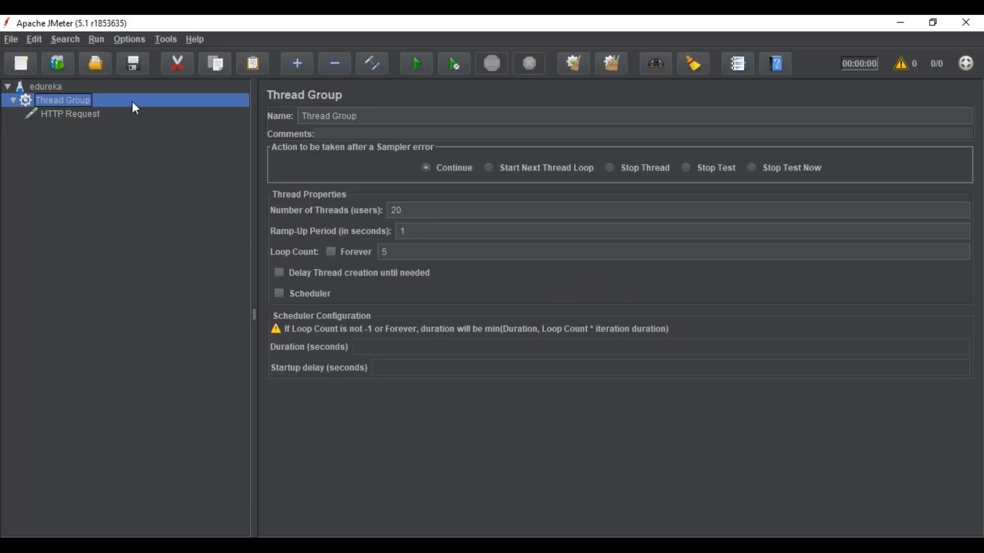
pyautogui.rightClick(75, 100)
pyautogui.moveTo(122, 111)
pyautogui.moveTo(270, 108)
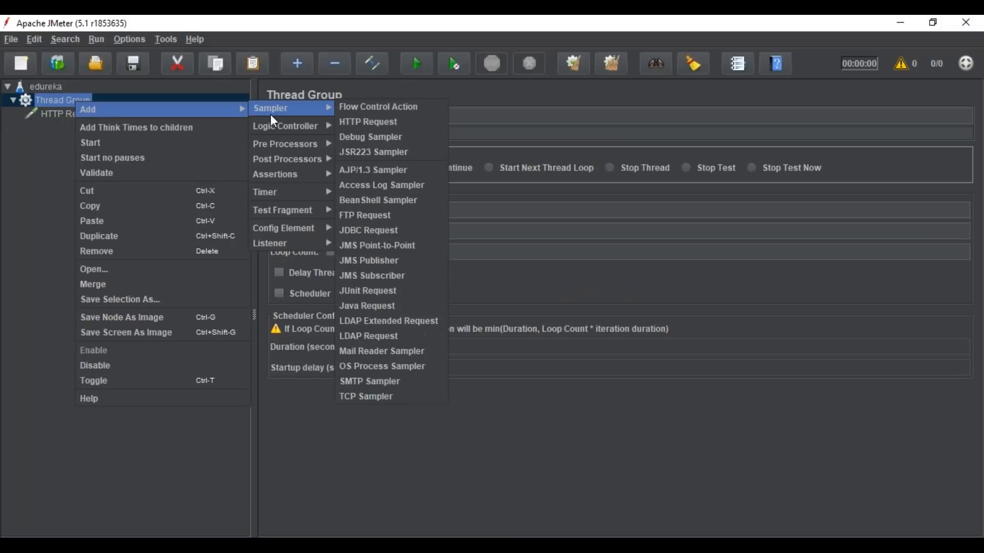
pyautogui.click(354, 123)
pyautogui.click(496, 187)
pyautogui.write('www.edureka.co/blog')
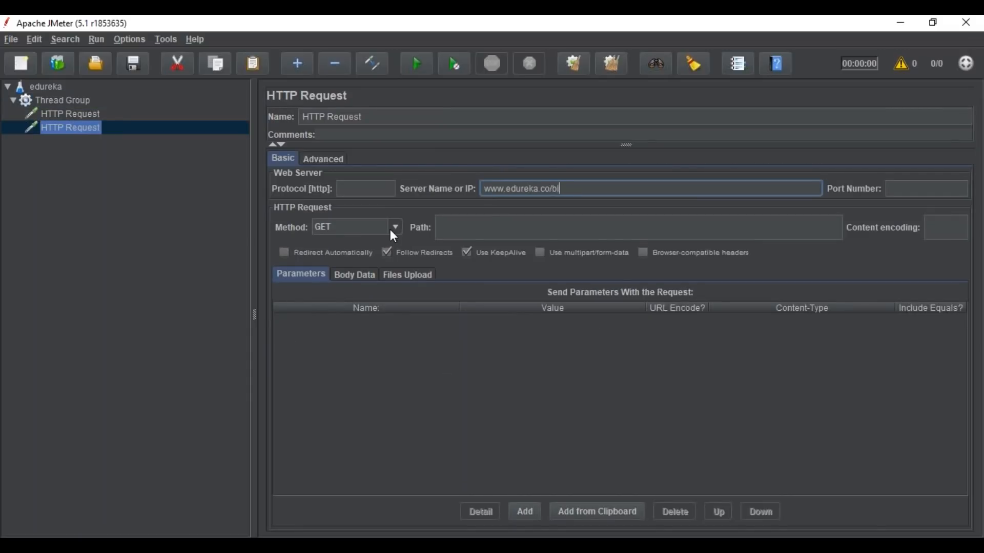
pyautogui.click(450, 225)
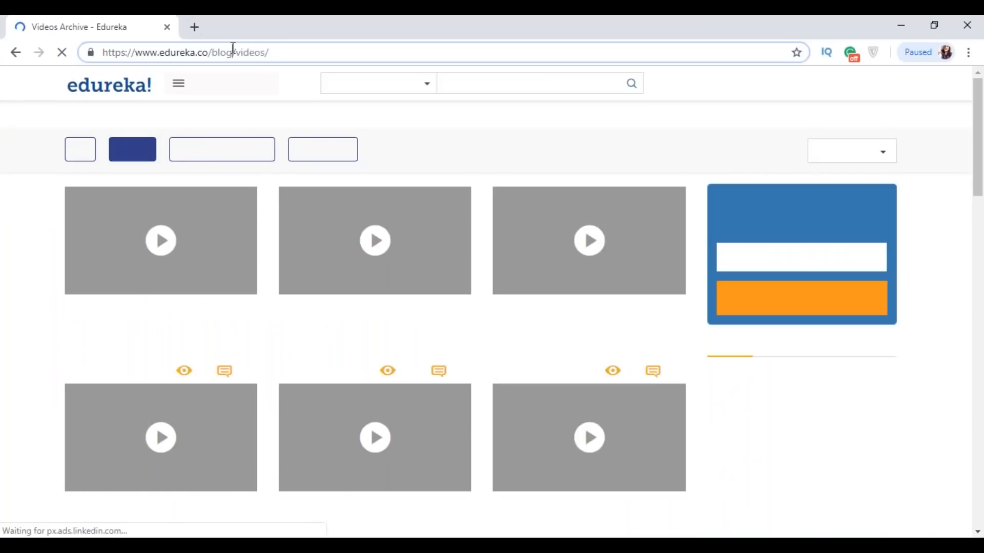
pyautogui.moveTo(231, 52); pyautogui.dragTo(278, 52)
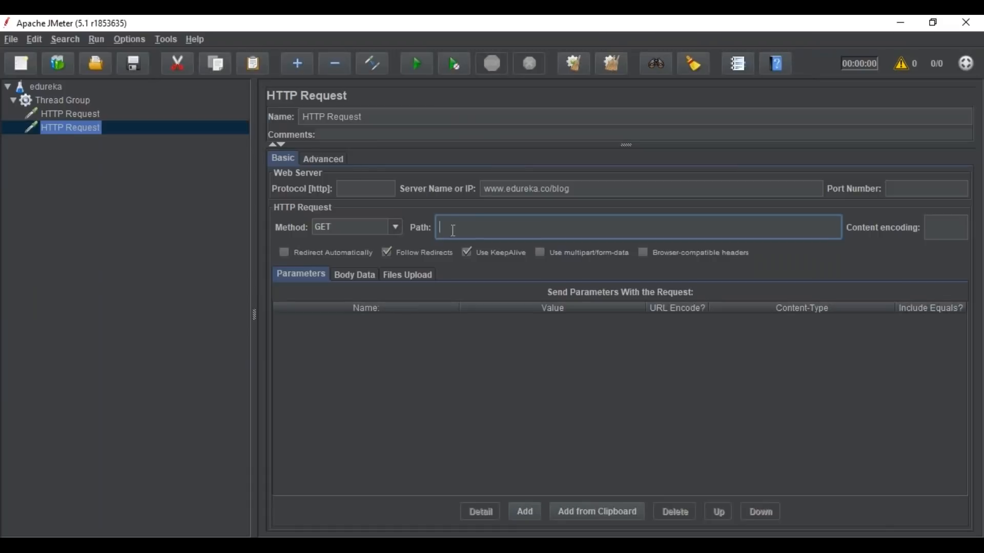
pyautogui.hotkey('ctrl', 'v')
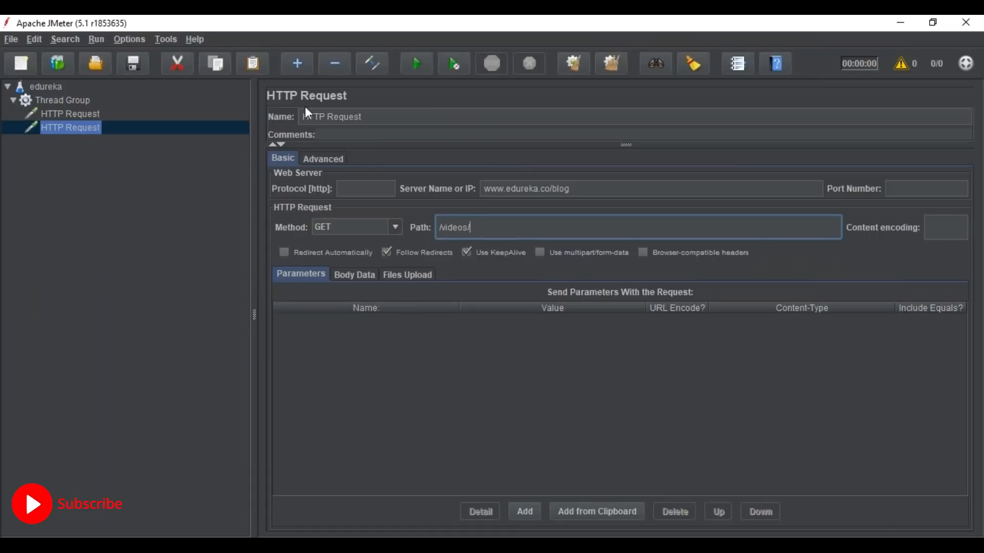
# Step: Rename the second HTTP request as videos
pyautogui.moveTo(368, 116); pyautogui.dragTo(305, 120)
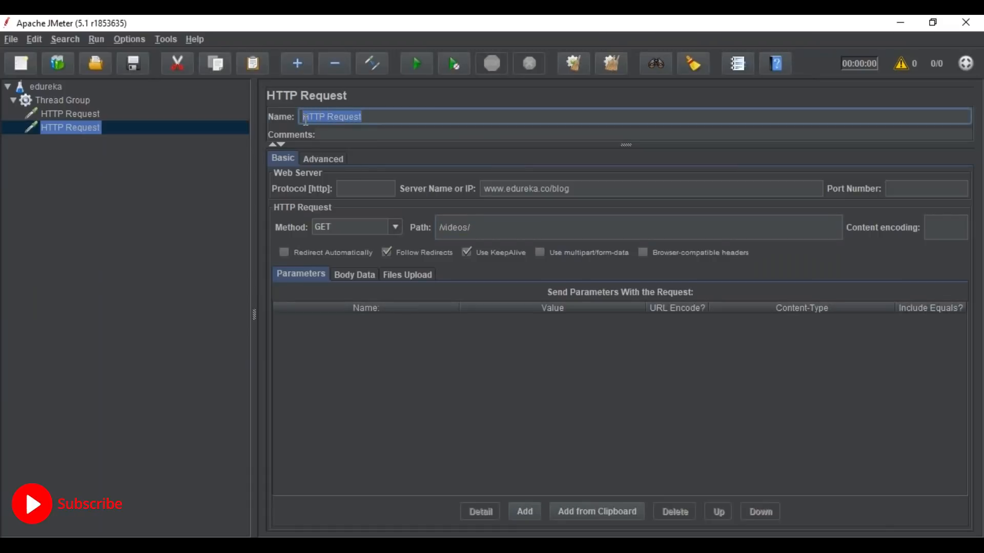
pyautogui.write('videos')
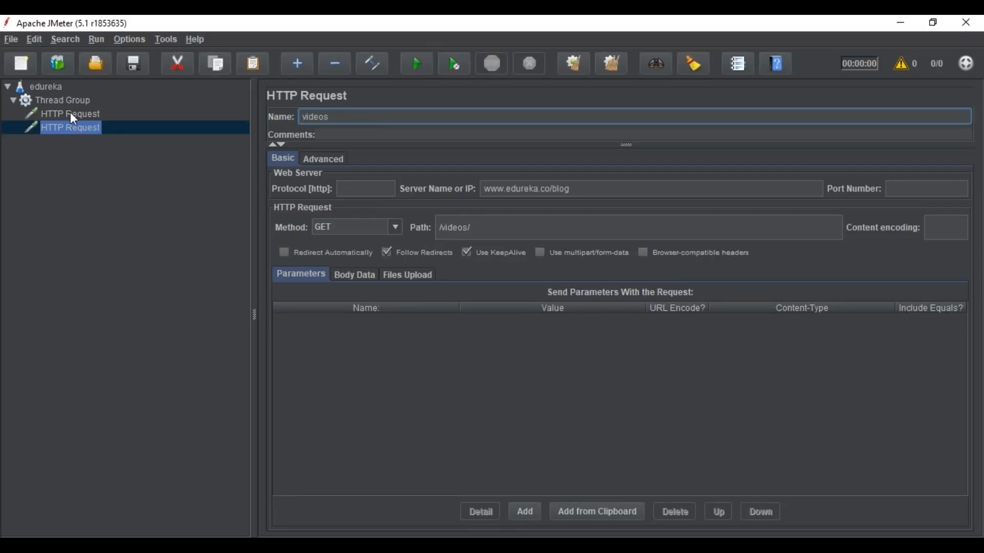
# Step: Add a third HTTP Request sampler to the Thread Group
pyautogui.click(67, 99)
pyautogui.rightClick(67, 96)
pyautogui.moveTo(219, 101)
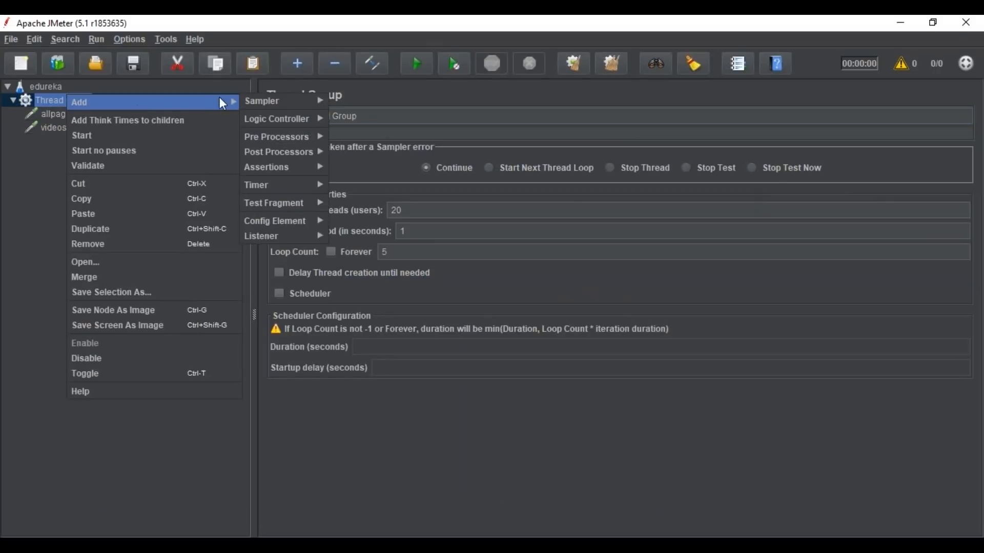
pyautogui.moveTo(287, 102)
pyautogui.click(340, 117)
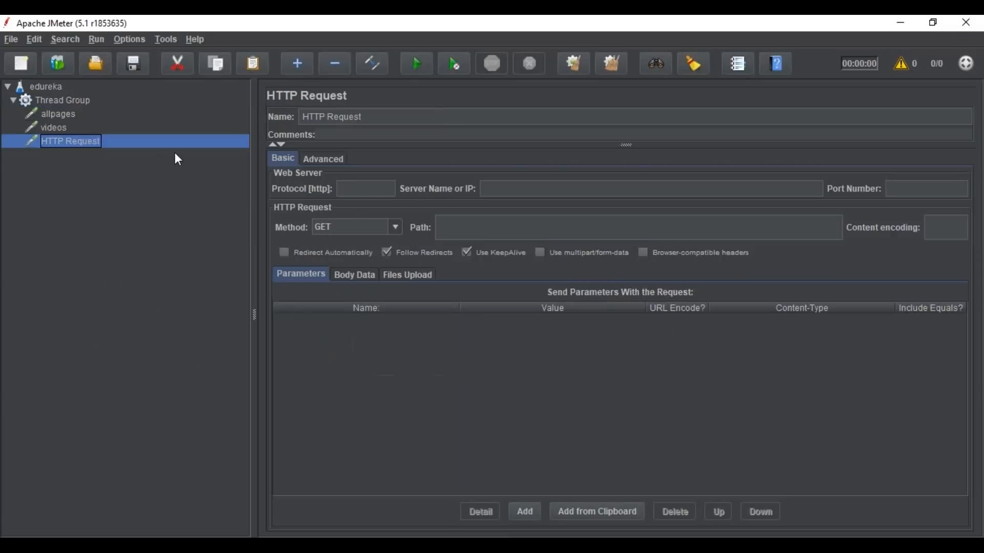
pyautogui.click(515, 189)
pyautogui.write('www.edure')
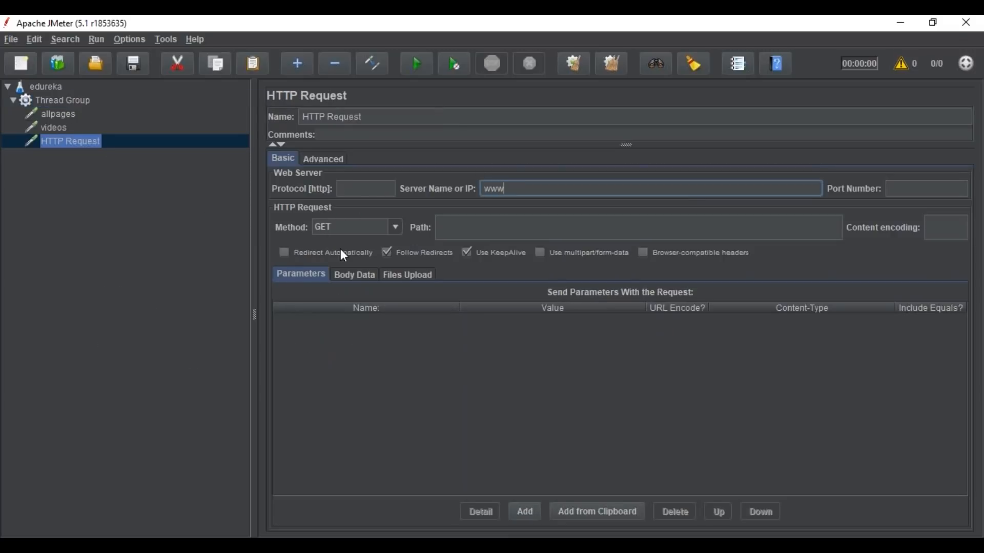
pyautogui.write('ka.co/blog')
pyautogui.click(448, 233)
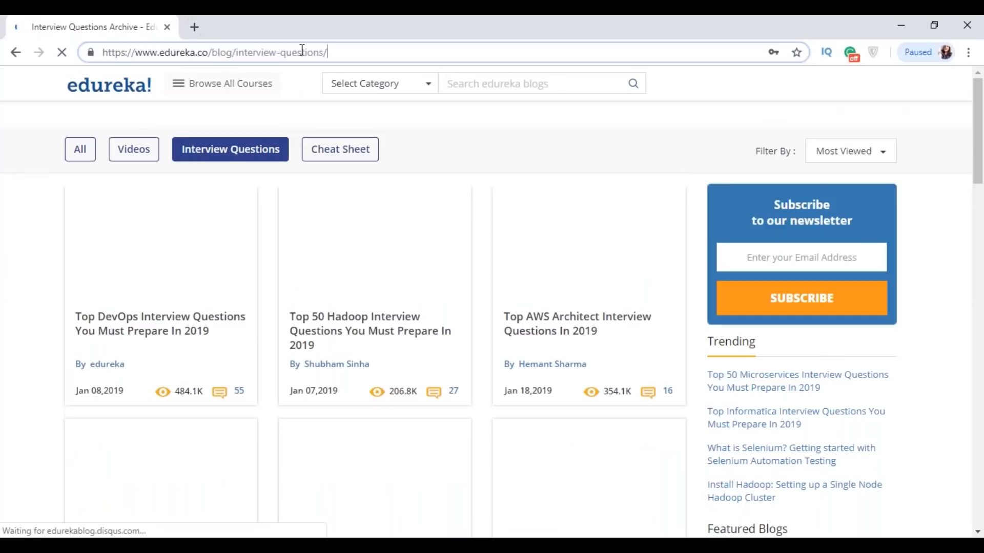
pyautogui.moveTo(329, 48); pyautogui.dragTo(233, 49)
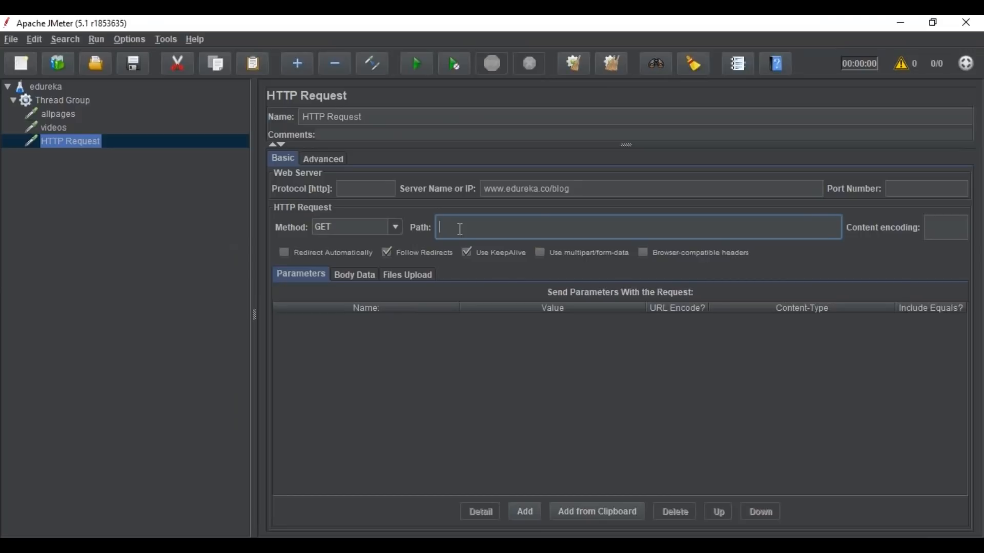
pyautogui.write('/interview-questions/')
pyautogui.click(128, 272)
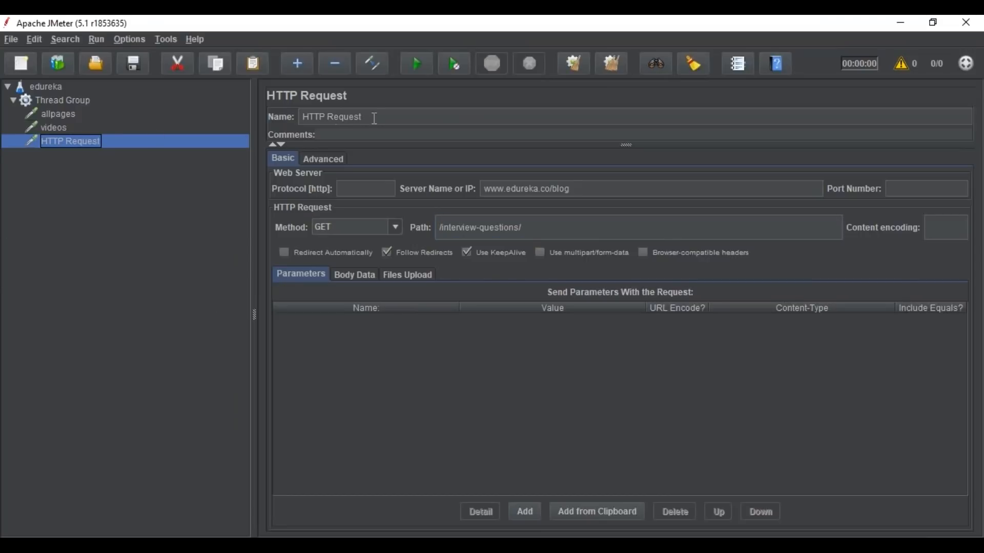
# Step: Rename the third HTTP request as interviewquestions
pyautogui.moveTo(374, 117); pyautogui.dragTo(302, 115)
pyautogui.write('interviewquestions')
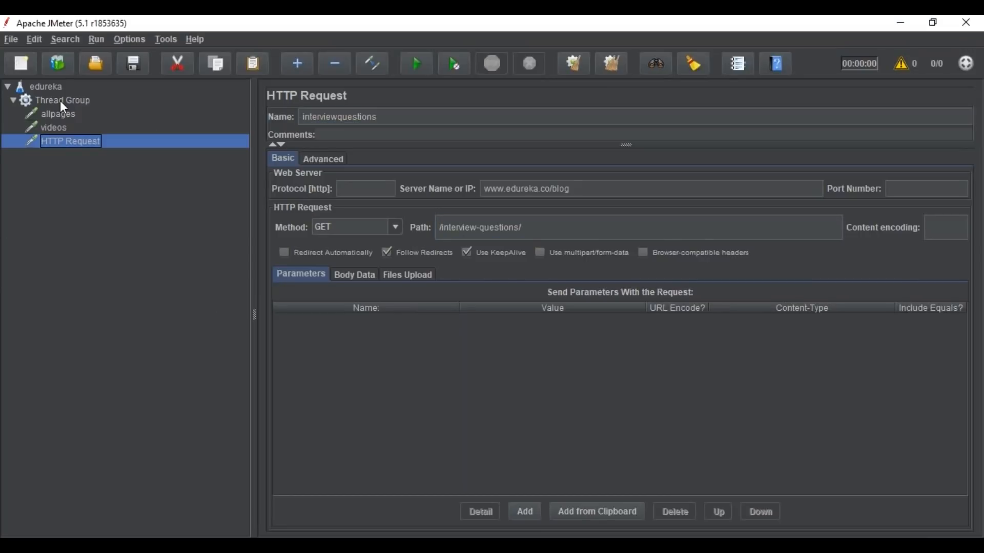
pyautogui.click(122, 104)
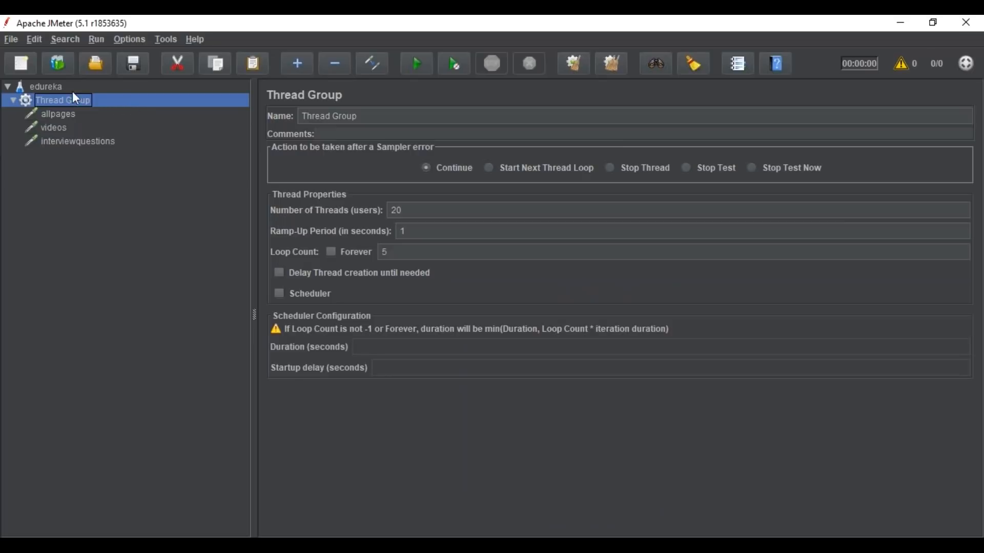
# Step: Save the test plan in the bin folder as edureka.jmx
pyautogui.click(134, 66)
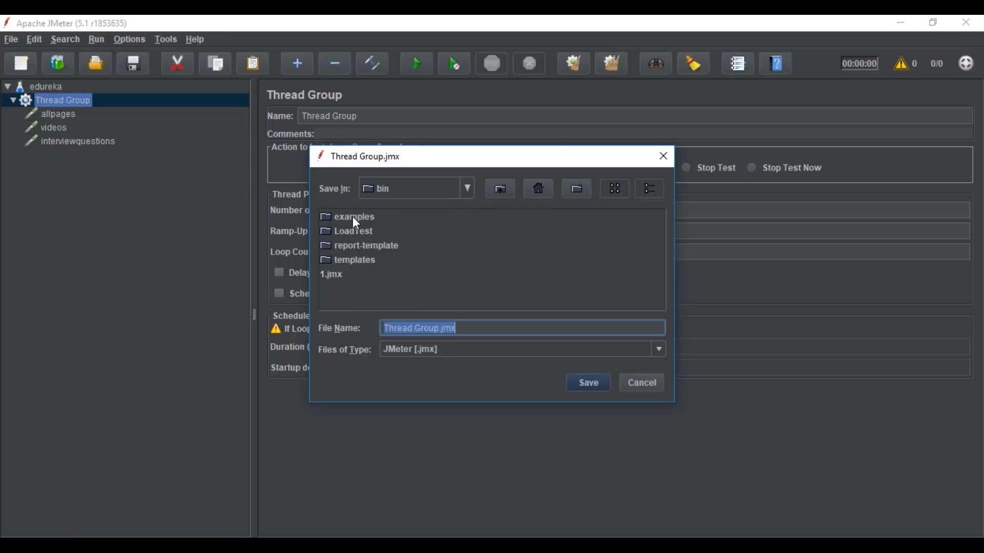
pyautogui.click(358, 235)
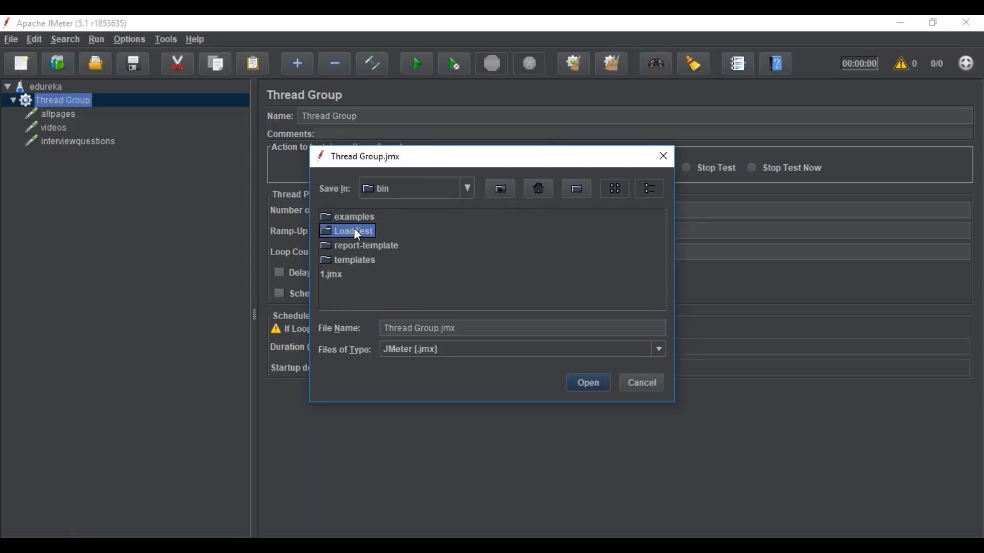
pyautogui.moveTo(385, 328); pyautogui.dragTo(439, 325)
pyautogui.write('edureka')
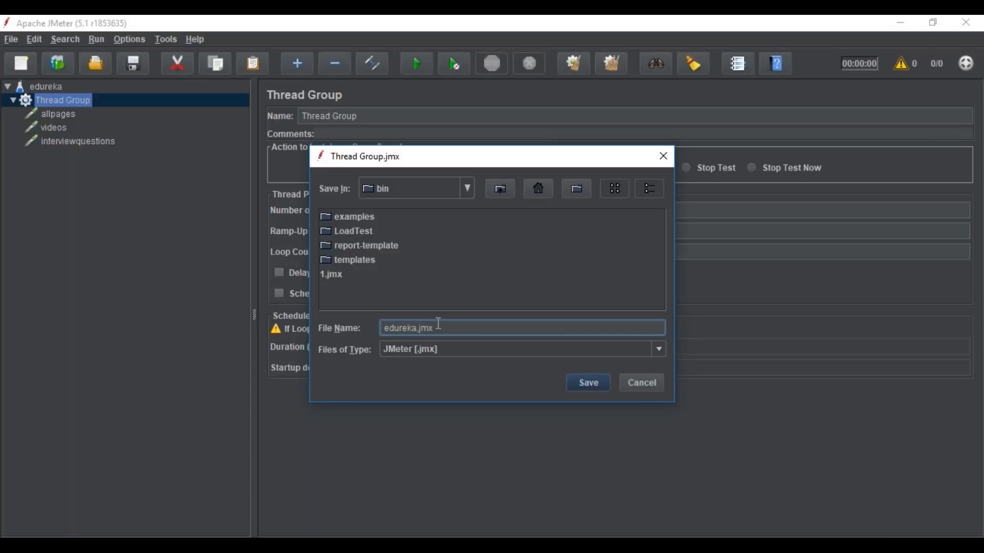
pyautogui.click(587, 383)
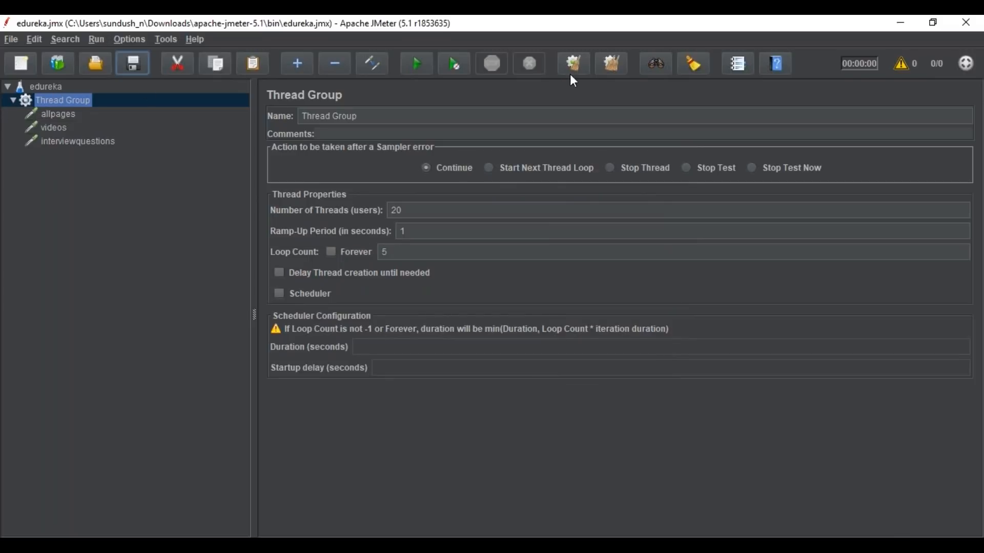
# Step: Add a View Results Tree listener to the Thread Group
pyautogui.rightClick(73, 98)
pyautogui.moveTo(204, 104)
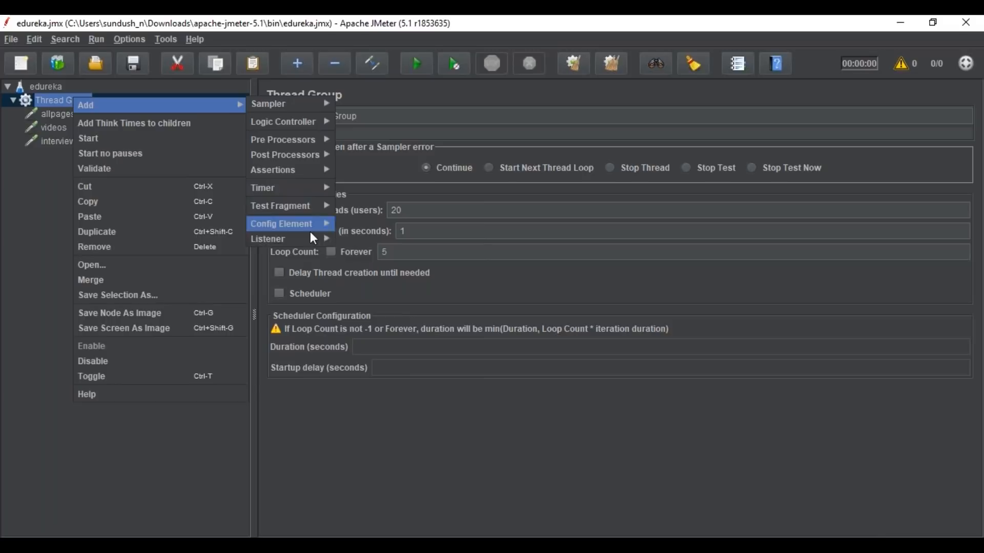
pyautogui.moveTo(308, 239)
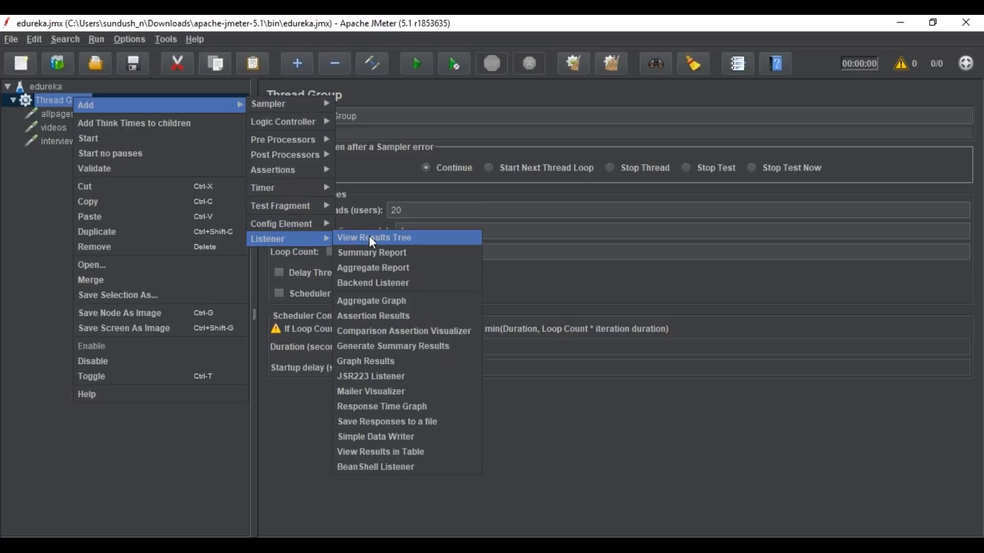
pyautogui.click(371, 238)
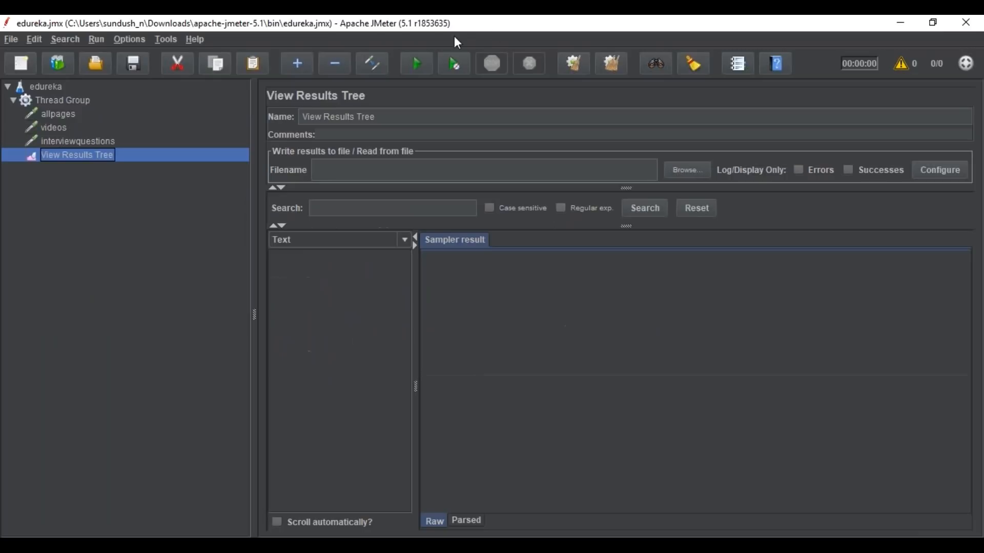
# Step: Run the load test, look through the sampler results for the three requests, and stop the run
pyautogui.click(423, 66)
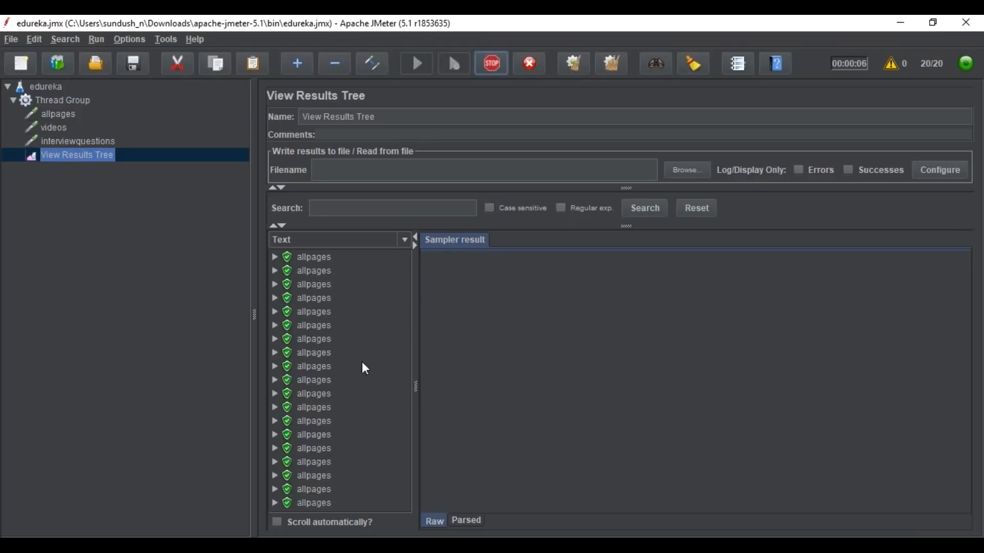
pyautogui.scroll(-5, 353, 377)
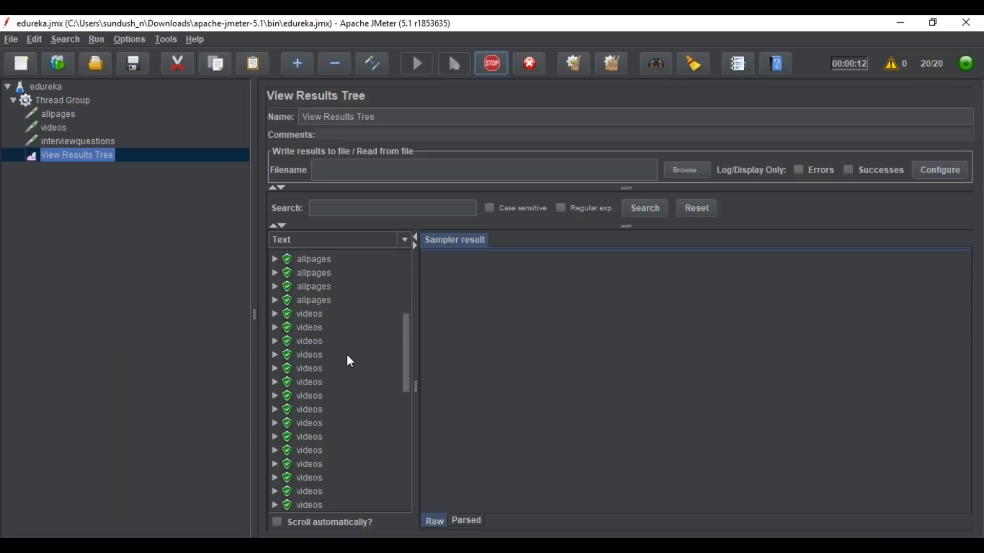
pyautogui.scroll(-3, 347, 355)
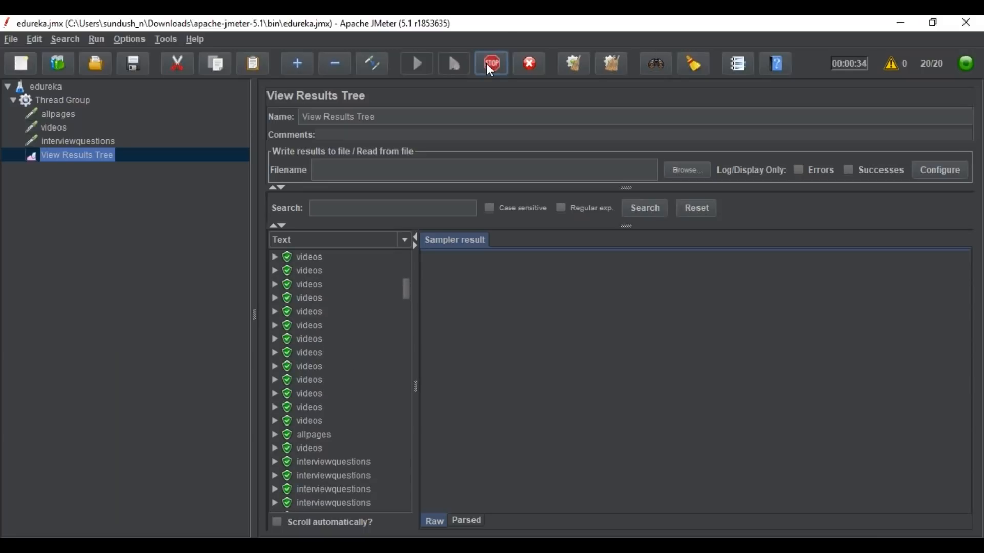
pyautogui.click(487, 63)
# Step: Remove the View Results Tree listener from the Thread Group and save the test plan
pyautogui.rightClick(90, 156)
pyautogui.click(181, 241)
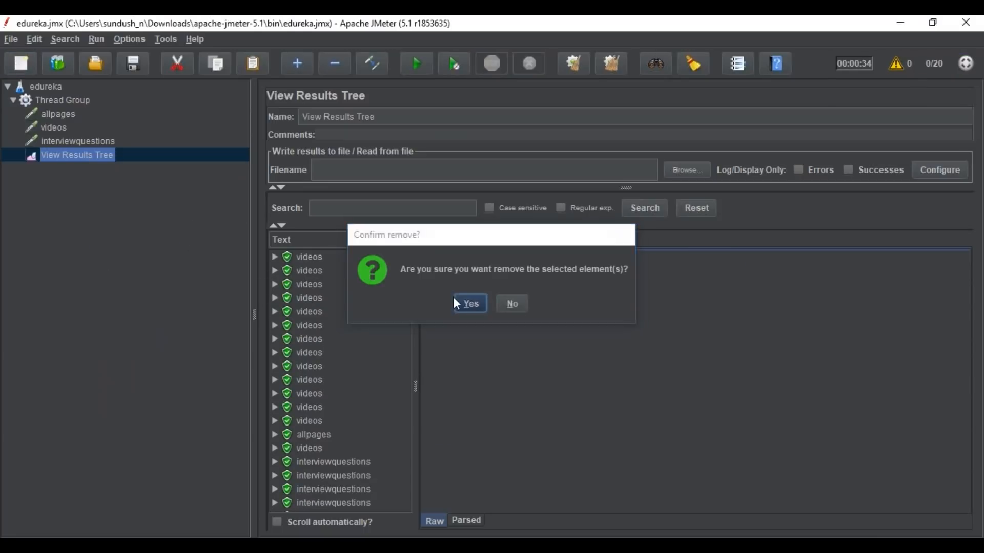
pyautogui.click(455, 300)
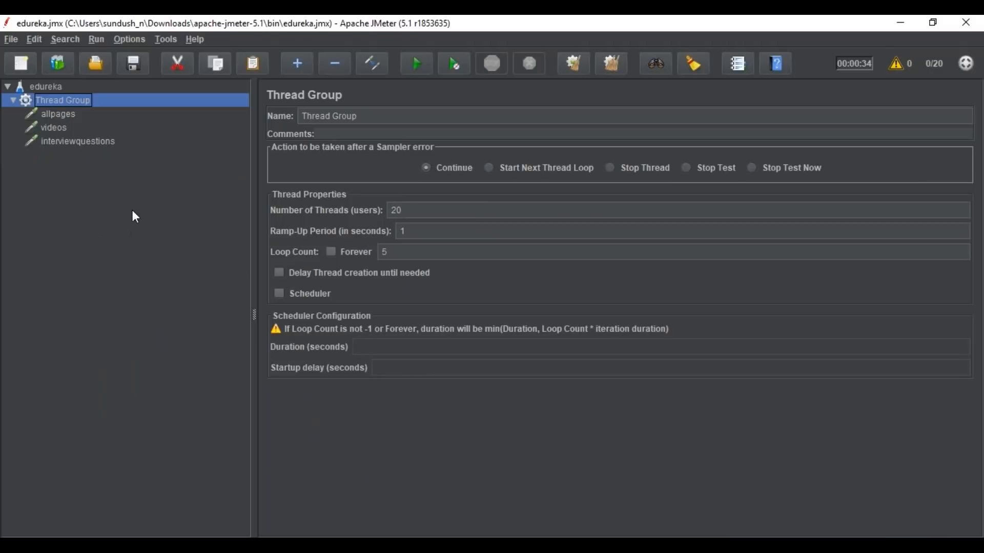
pyautogui.click(139, 64)
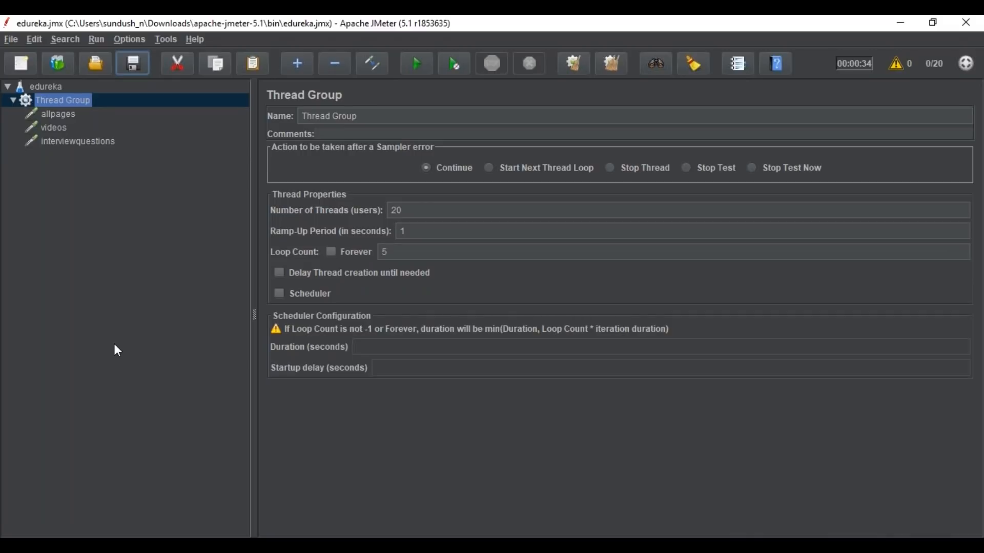
# Step: Open a Command Prompt and change its directory to Downloads\apache-jmeter-5.1\bin, using the folder path copied from File Explorer
pyautogui.press('super+r')
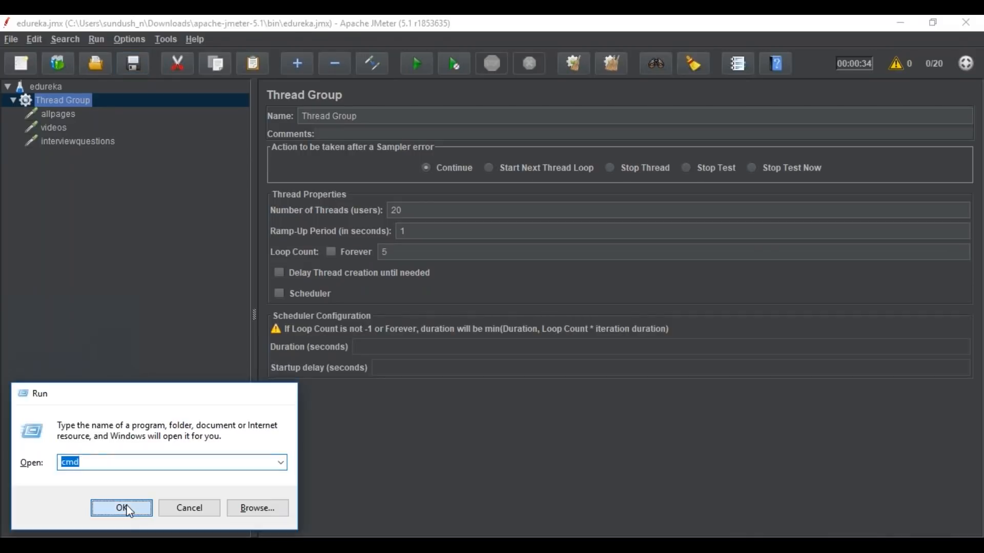
pyautogui.click(130, 511)
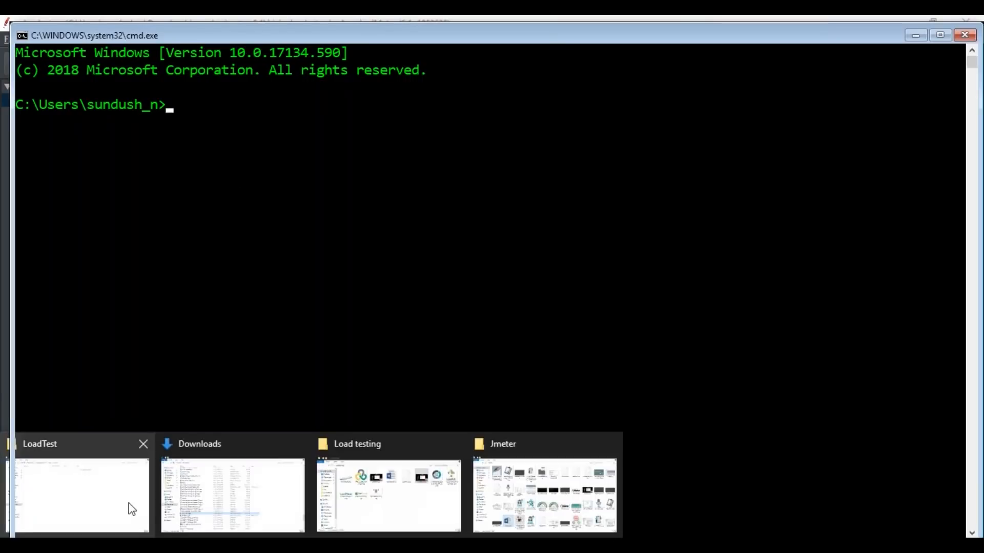
pyautogui.click(114, 498)
pyautogui.click(245, 61)
pyautogui.doubleClick(211, 119)
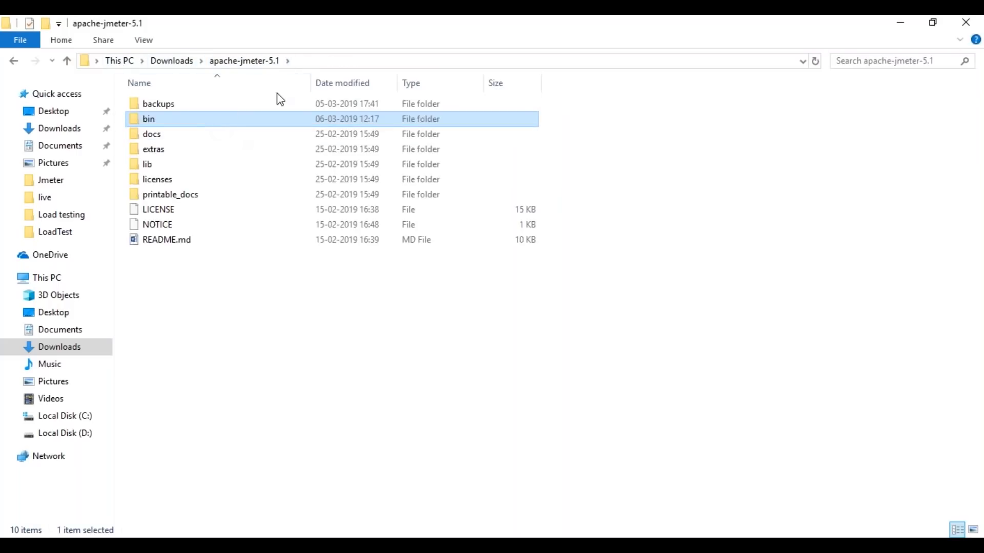
pyautogui.click(804, 62)
pyautogui.click(309, 62)
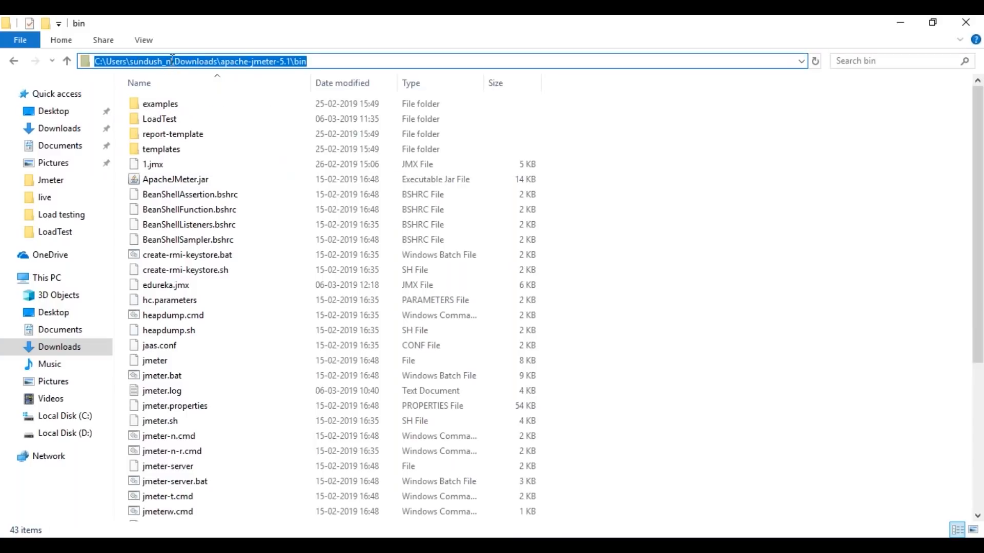
pyautogui.moveTo(173, 59); pyautogui.dragTo(331, 62)
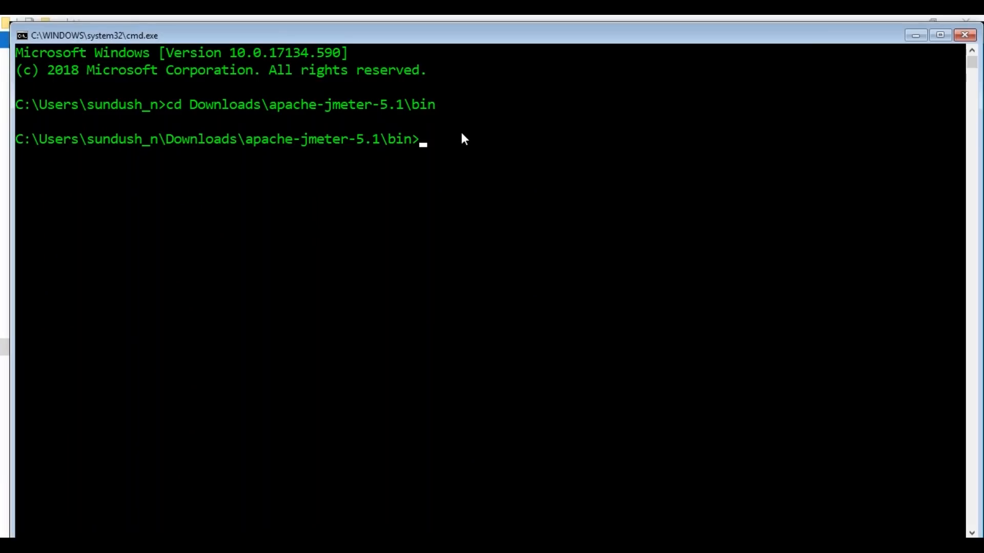
# Step: Write the command template jmeter -n -t[location for jmeter test script] -l[location of the result file] without running it
pyautogui.write('jmeter -n -t')
pyautogui.write('[locatio')
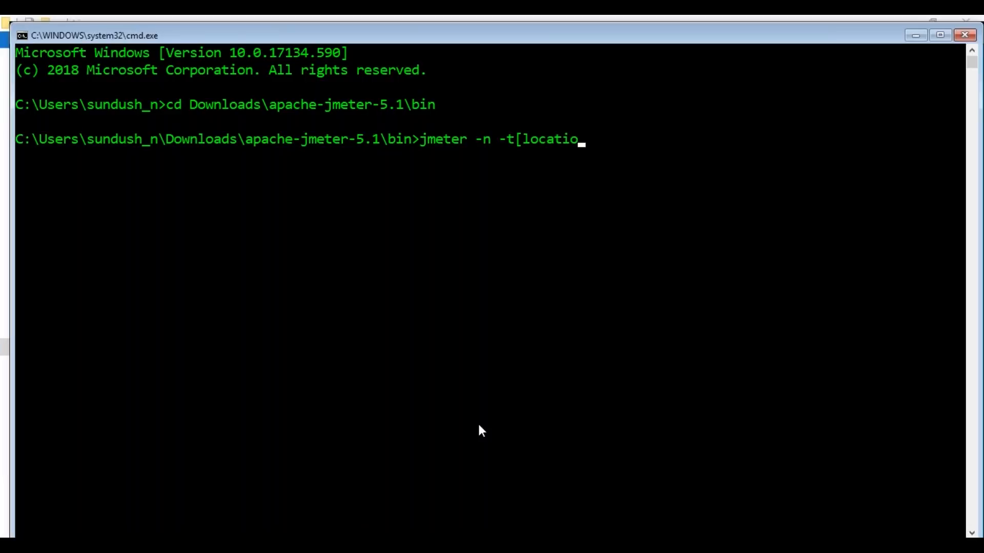
pyautogui.write('n for jmeter ')
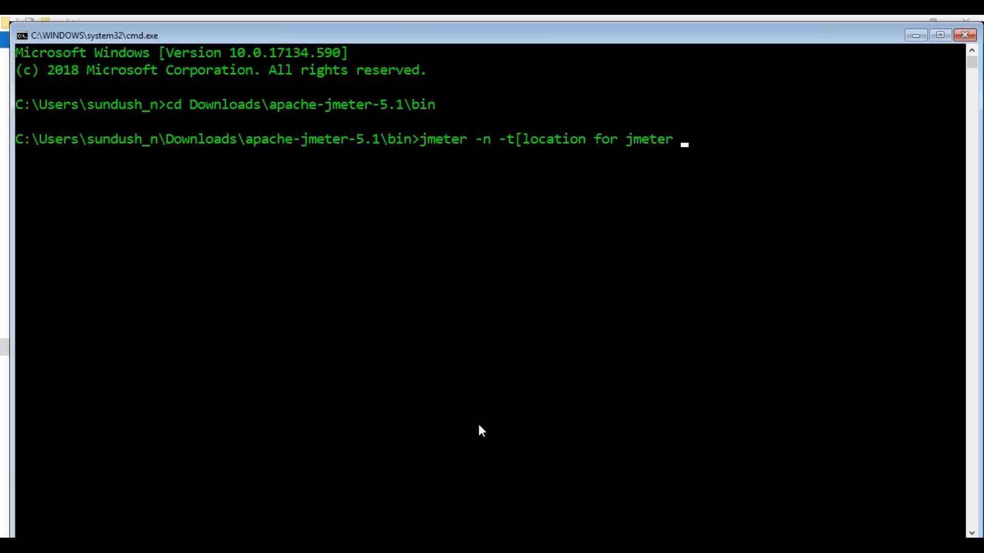
pyautogui.write('test script]')
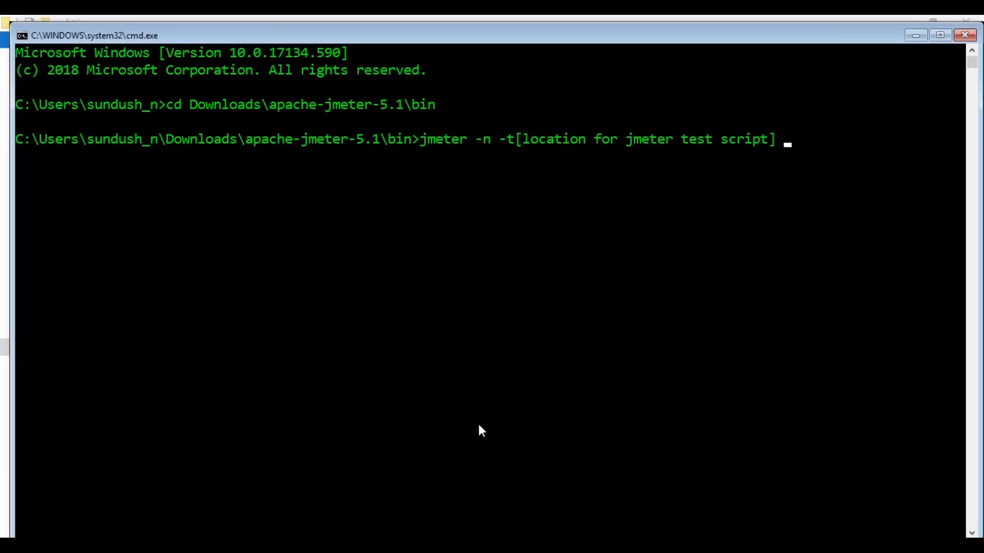
pyautogui.write(' -l[')
pyautogui.write('location of the result file]')
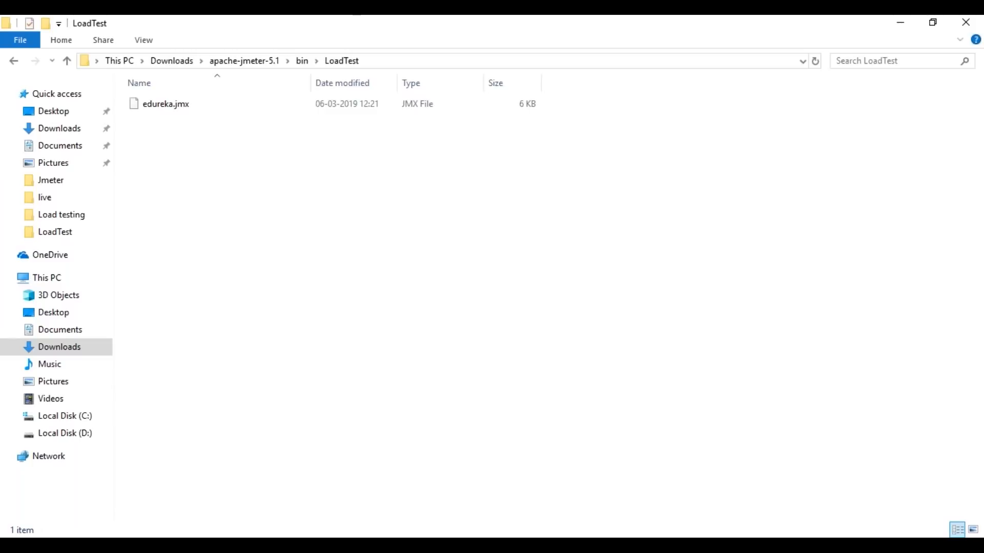
# Step: Replace the test script placeholder in the command with the full path of edureka.jmx in the LoadTest folder, copied from File Explorer
pyautogui.click(351, 61)
pyautogui.hotkey('ctrl', 'c')
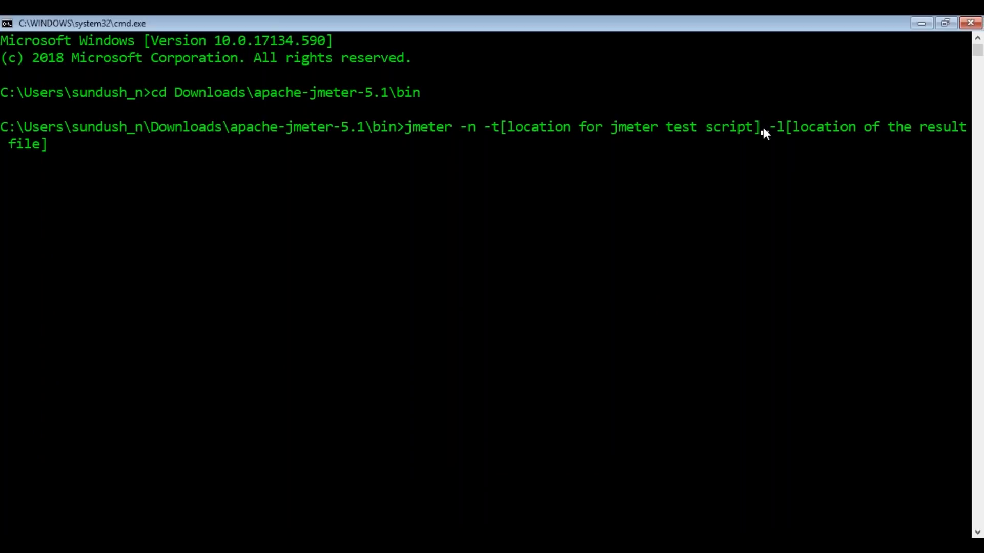
pyautogui.press('BackSpace')
pyautogui.press('BackSpace')
pyautogui.press('BackSpace')
pyautogui.press('BackSpace')
pyautogui.press('BackSpace')
pyautogui.press('BackSpace')
pyautogui.press('BackSpace')
pyautogui.press('BackSpace')
pyautogui.press('BackSpace')
pyautogui.press('BackSpace')
pyautogui.press('BackSpace')
pyautogui.press('BackSpace')
pyautogui.press('BackSpace')
pyautogui.press('BackSpace')
pyautogui.press('BackSpace')
pyautogui.press('BackSpace')
pyautogui.press('BackSpace')
pyautogui.press('BackSpace')
pyautogui.press('BackSpace')
pyautogui.press('BackSpace')
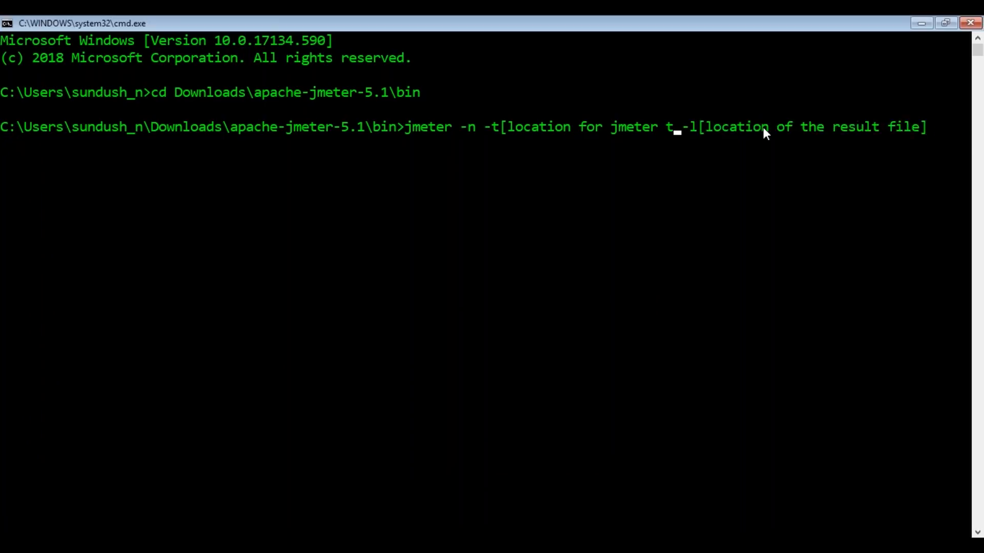
pyautogui.press('BackSpace')
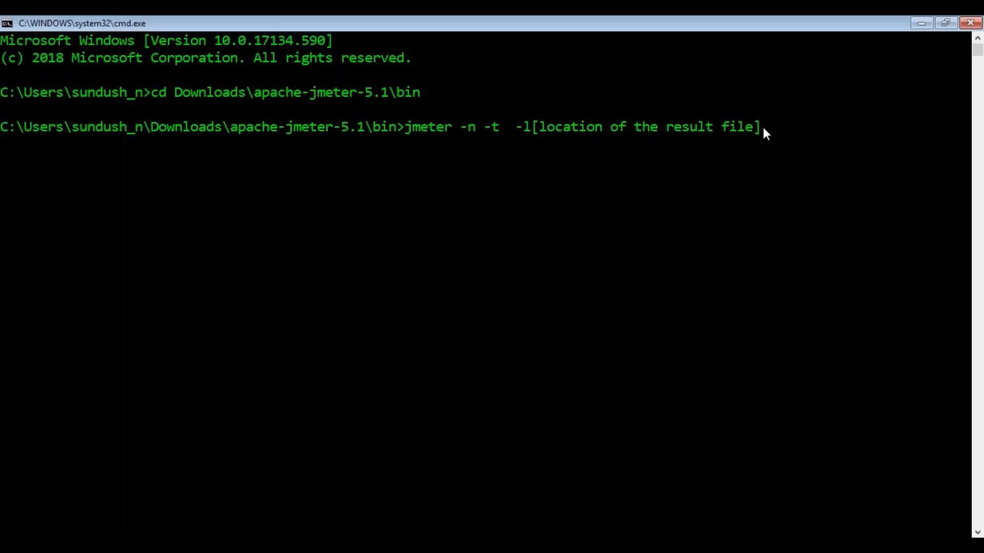
pyautogui.hotkey('ctrl', 'v')
pyautogui.press('Left')
pyautogui.press('Left')
pyautogui.press('Left')
pyautogui.press('Left')
pyautogui.press('Left')
pyautogui.press('Left')
pyautogui.press('Left')
pyautogui.press('Left')
pyautogui.press('Left')
pyautogui.press('Left')
pyautogui.press('Left')
pyautogui.press('Left')
pyautogui.press('Left')
pyautogui.press('Left')
pyautogui.press('Left')
pyautogui.press('Left')
pyautogui.press('Left')
pyautogui.press('Left')
pyautogui.press('Left')
pyautogui.press('Left')
pyautogui.press('Left')
pyautogui.press('Left')
pyautogui.press('Left')
pyautogui.press('Left')
pyautogui.press('Left')
pyautogui.press('Left')
pyautogui.press('Left')
pyautogui.press('Left')
pyautogui.press('Left')
pyautogui.press('Left')
pyautogui.press('Left')
pyautogui.press('Left')
pyautogui.press('BackSpace')
pyautogui.press('BackSpace')
pyautogui.press('BackSpace')
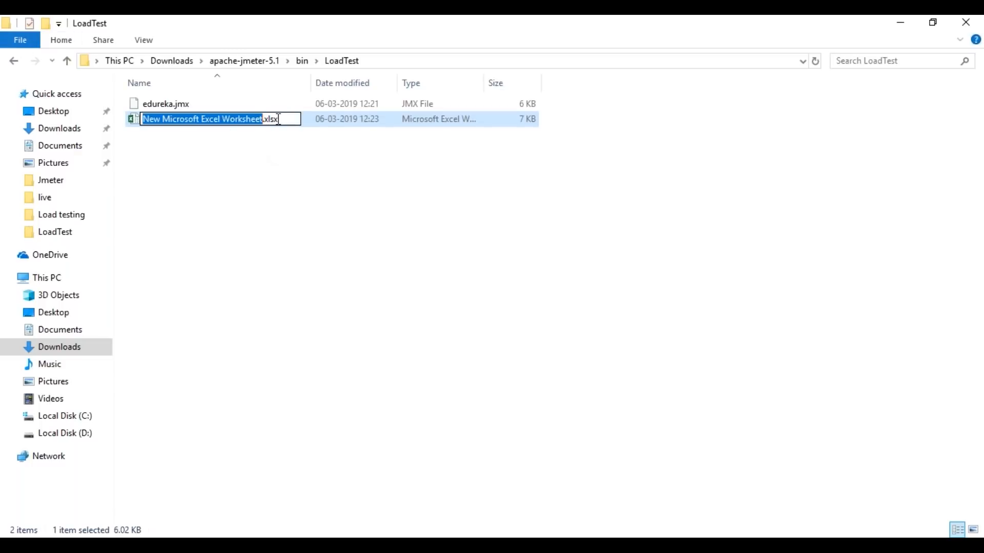
# Step: Name the new Excel worksheet file in the LoadTest folder loadtest.csv, accepting the extension change
pyautogui.write('loadtest')
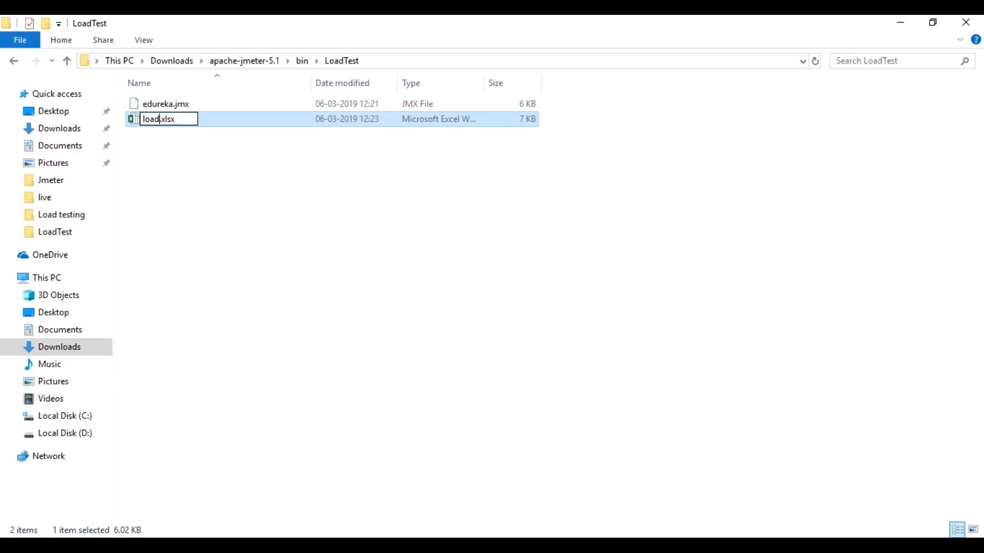
pyautogui.press('Return')
pyautogui.press('Right')
pyautogui.press('Right')
pyautogui.press('Right')
pyautogui.press('Right')
pyautogui.press('Right')
pyautogui.press('BackSpace')
pyautogui.press('BackSpace')
pyautogui.press('BackSpace')
pyautogui.press('BackSpace')
pyautogui.write('csv')
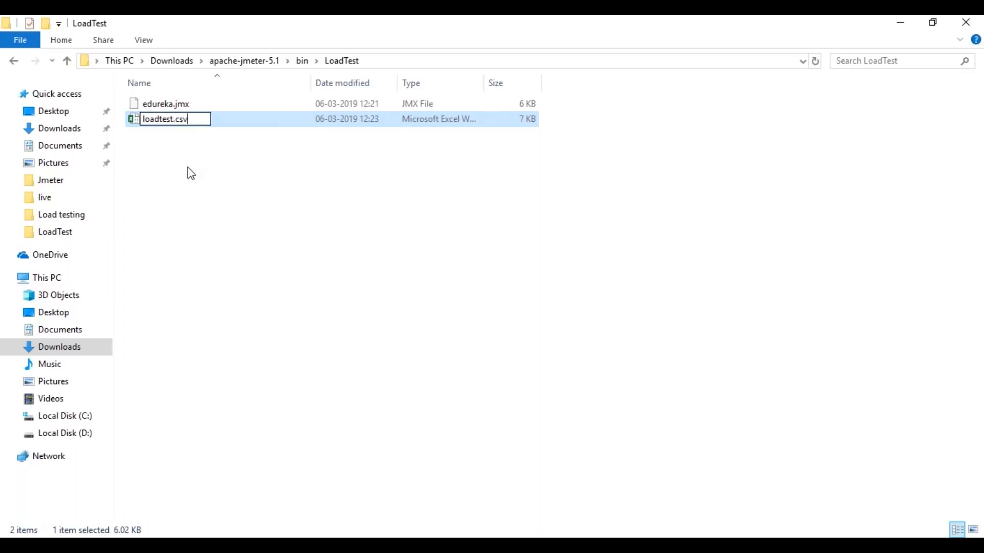
pyautogui.press('Return')
pyautogui.click(545, 290)
pyautogui.click(193, 138)
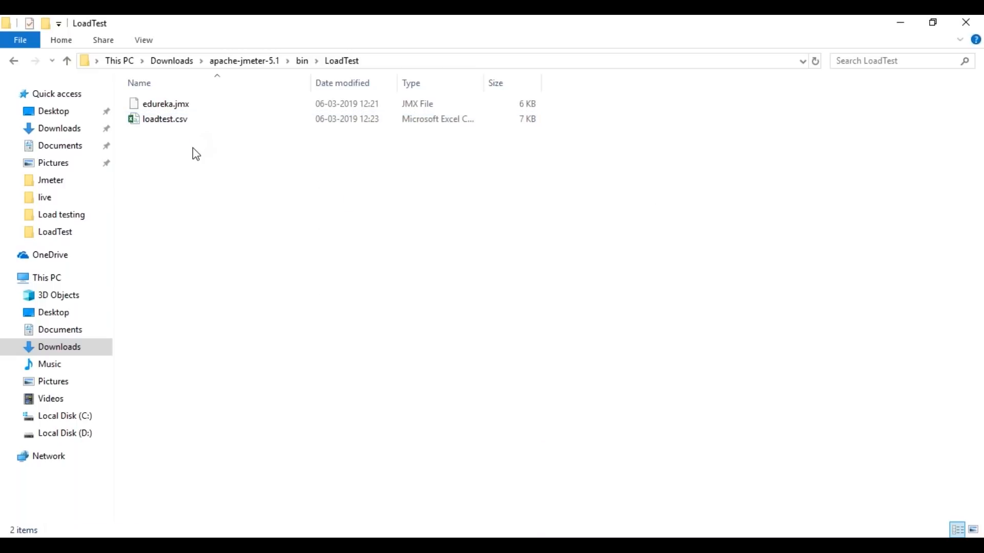
pyautogui.click(174, 125)
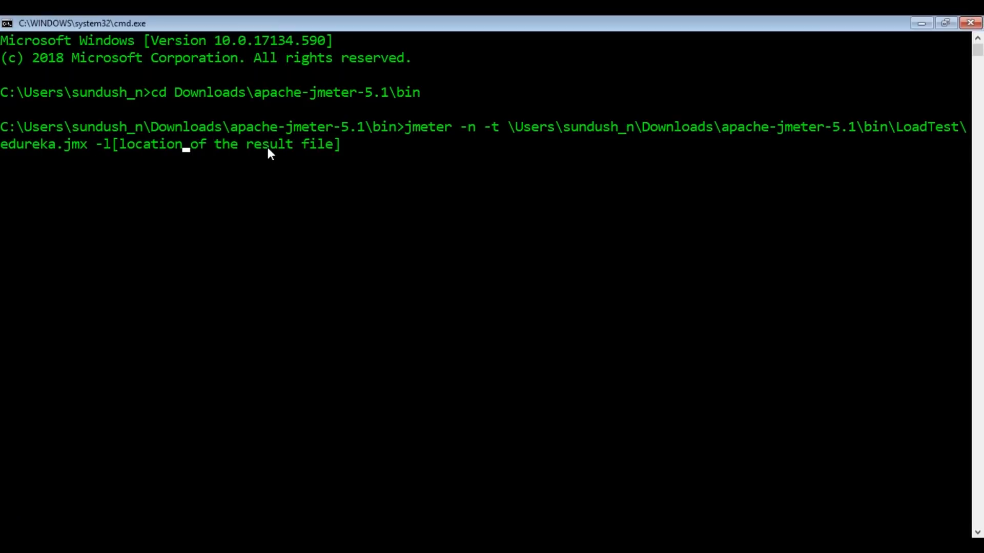
# Step: Replace the result file placeholder with the full path of loadtest.csv in the LoadTest folder and run the command
pyautogui.press('End')
pyautogui.press('BackSpace')
pyautogui.press('BackSpace')
pyautogui.press('BackSpace')
pyautogui.press('BackSpace')
pyautogui.press('BackSpace')
pyautogui.press('BackSpace')
pyautogui.press('BackSpace')
pyautogui.press('BackSpace')
pyautogui.press('BackSpace')
pyautogui.press('BackSpace')
pyautogui.press('BackSpace')
pyautogui.press('BackSpace')
pyautogui.press('BackSpace')
pyautogui.press('BackSpace')
pyautogui.press('BackSpace')
pyautogui.press('BackSpace')
pyautogui.press('BackSpace')
pyautogui.press('BackSpace')
pyautogui.press('BackSpace')
pyautogui.press('BackSpace')
pyautogui.press('BackSpace')
pyautogui.press('BackSpace')
pyautogui.press('BackSpace')
pyautogui.press('BackSpace')
pyautogui.press('BackSpace')
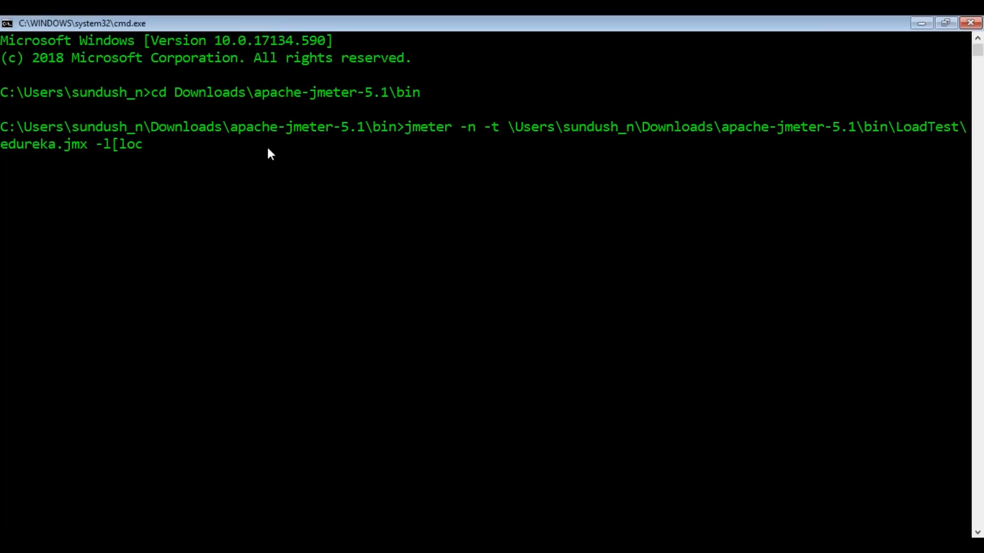
pyautogui.hotkey('ctrl', 'v')
pyautogui.write('l')
pyautogui.write('oadtest')
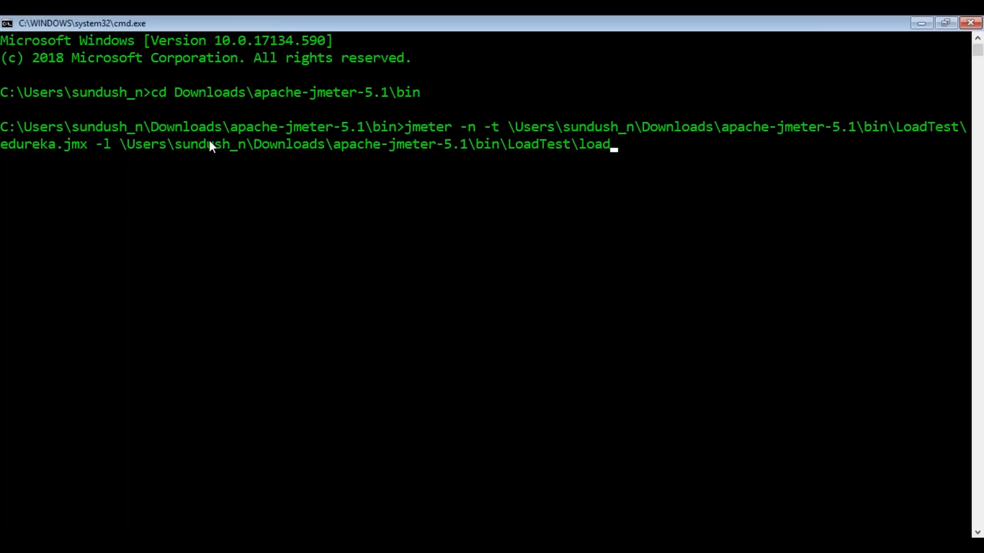
pyautogui.write('.csv')
pyautogui.press('Return')
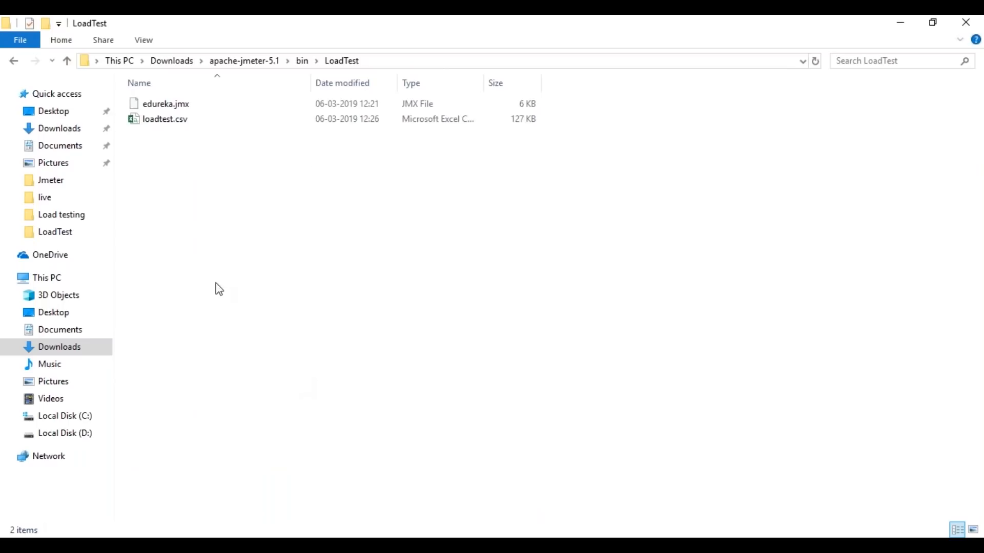
# Step: Open loadtest.csv from the LoadTest folder in Excel and examine the recorded response codes, messages and timings
pyautogui.click(178, 125)
pyautogui.doubleClick(177, 124)
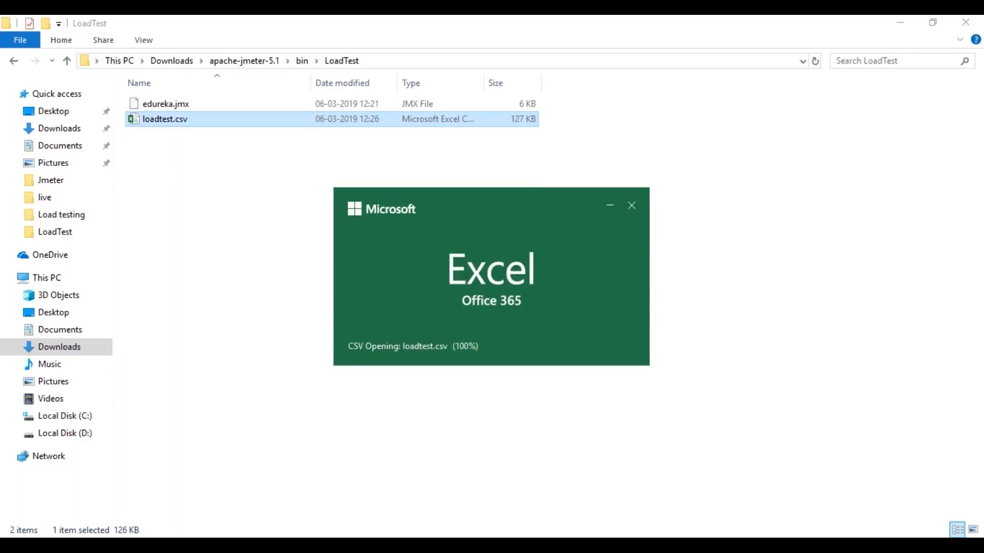
pyautogui.click(21, 50)
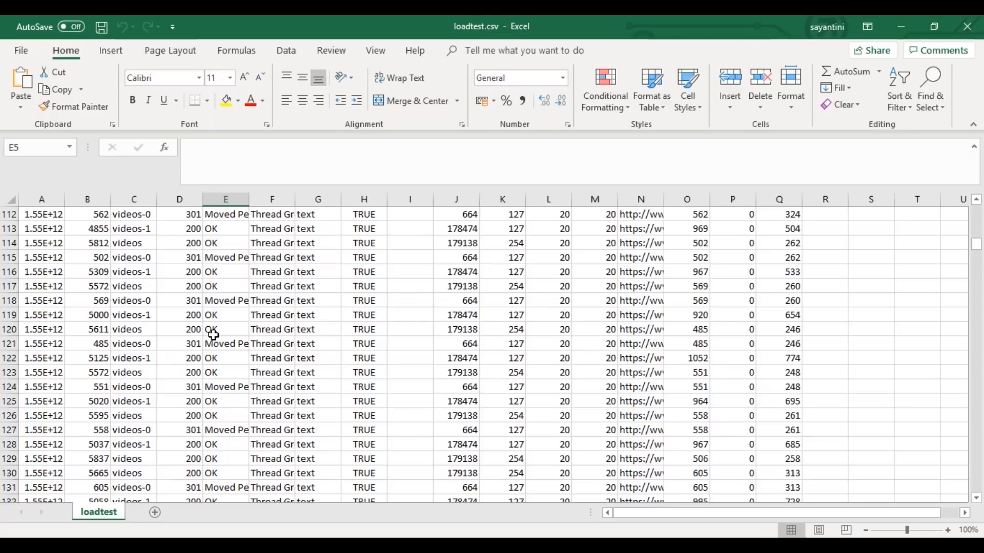
pyautogui.scroll(-10, 214, 335)
pyautogui.scroll(-3, 214, 336)
pyautogui.moveTo(512, 545)
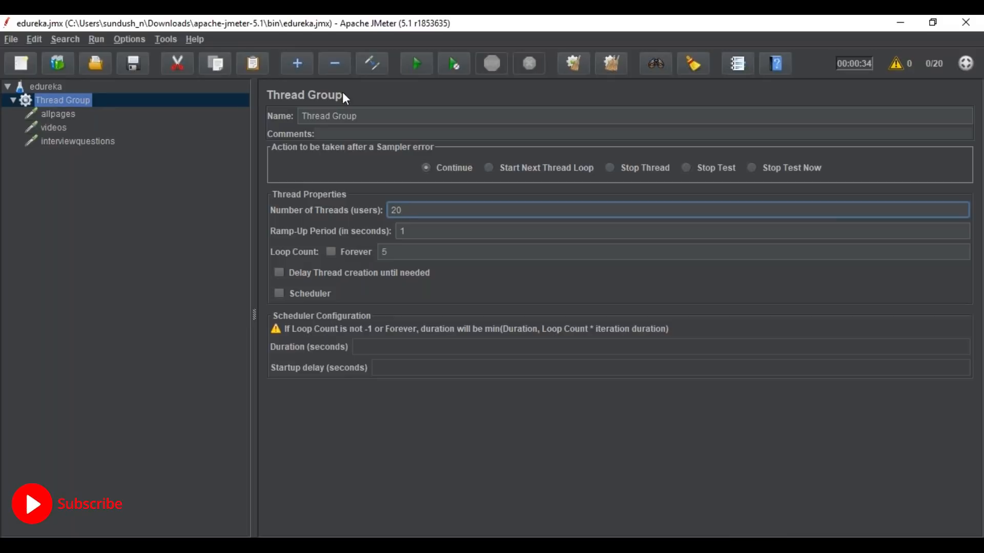
# Step: Add a Response Assertion to the Thread Group that tests the Response Code with the Equals matching rule
pyautogui.rightClick(72, 99)
pyautogui.moveTo(170, 108)
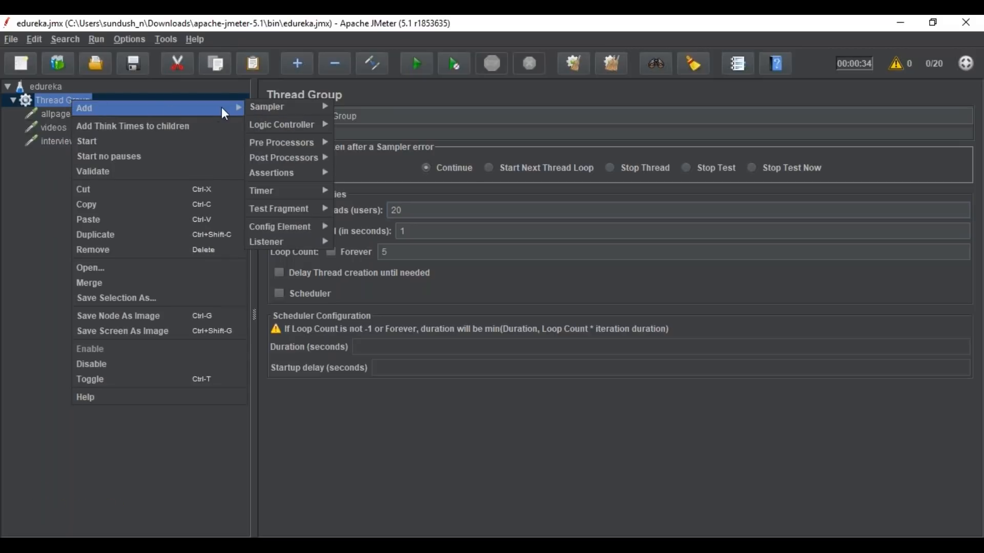
pyautogui.moveTo(280, 110)
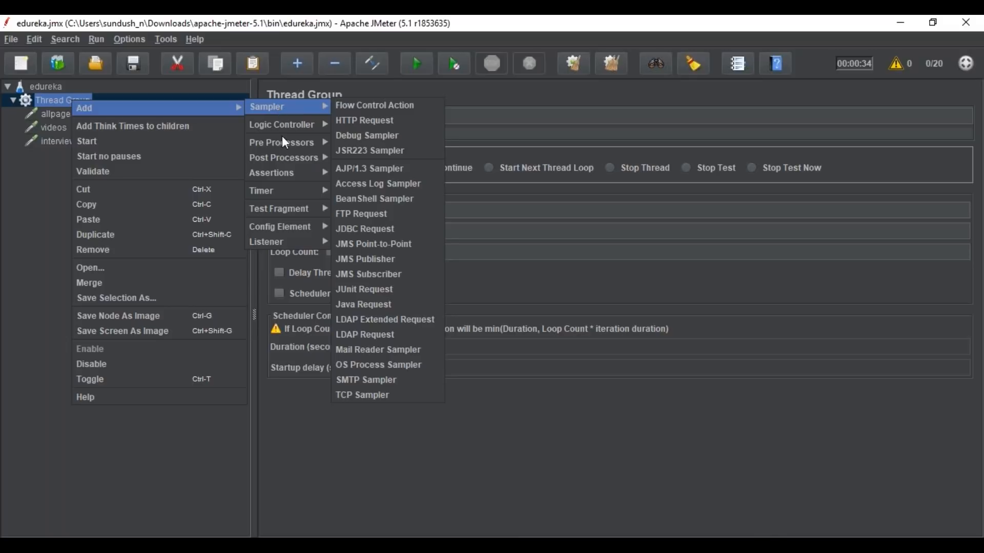
pyautogui.moveTo(287, 172)
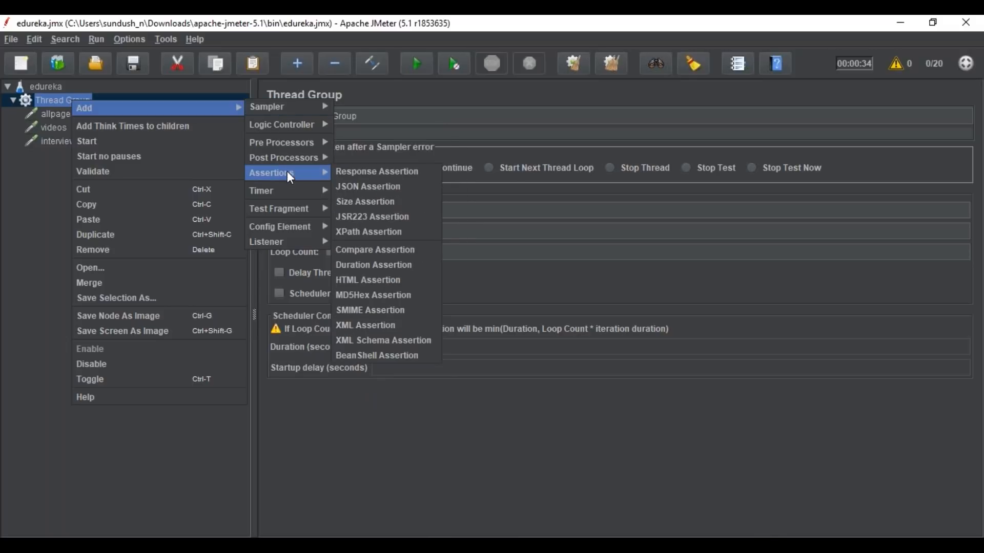
pyautogui.click(362, 174)
pyautogui.click(452, 201)
pyautogui.click(598, 281)
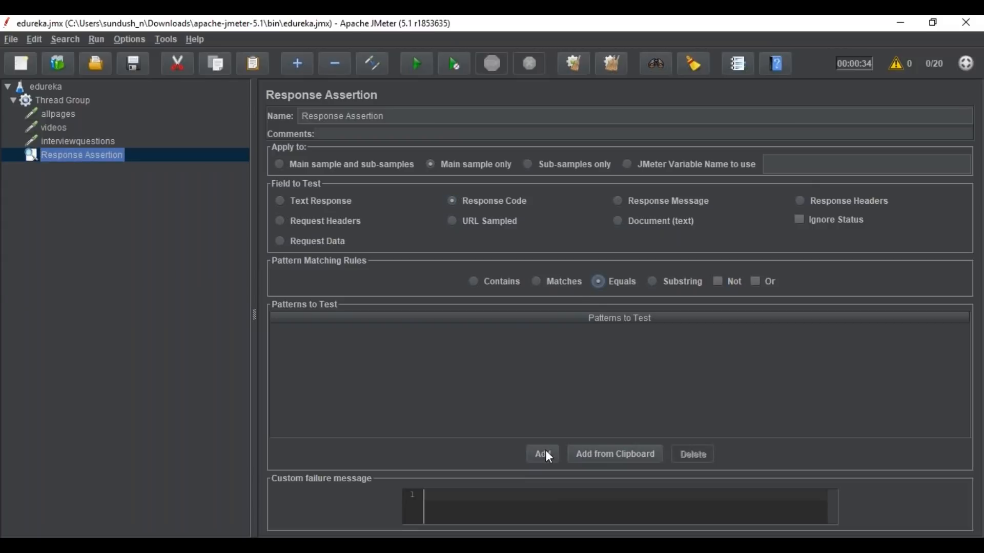
# Step: Add 200 as a pattern to test in the Response Assertion, followed by a second blank pattern row
pyautogui.click(543, 455)
pyautogui.click(326, 343)
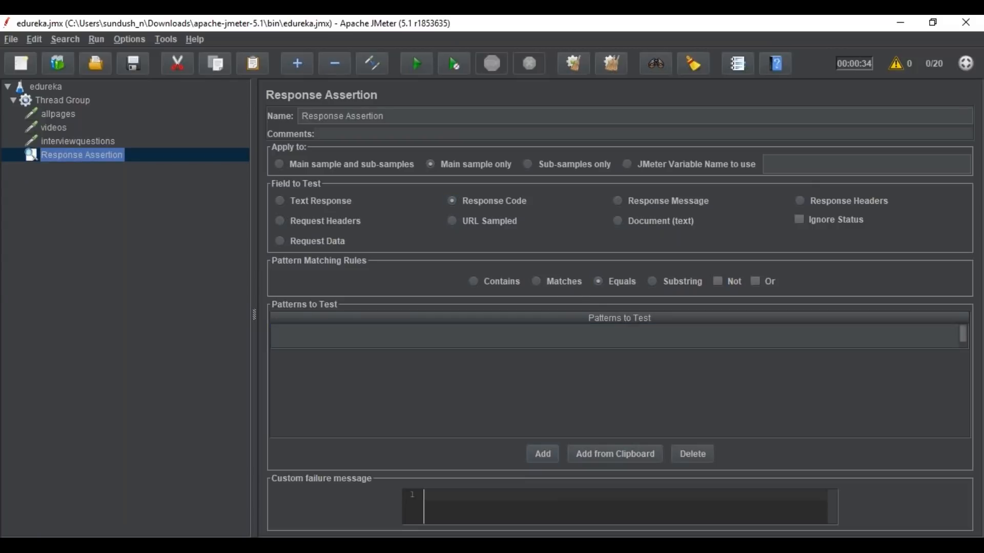
pyautogui.write('200')
pyautogui.click(544, 454)
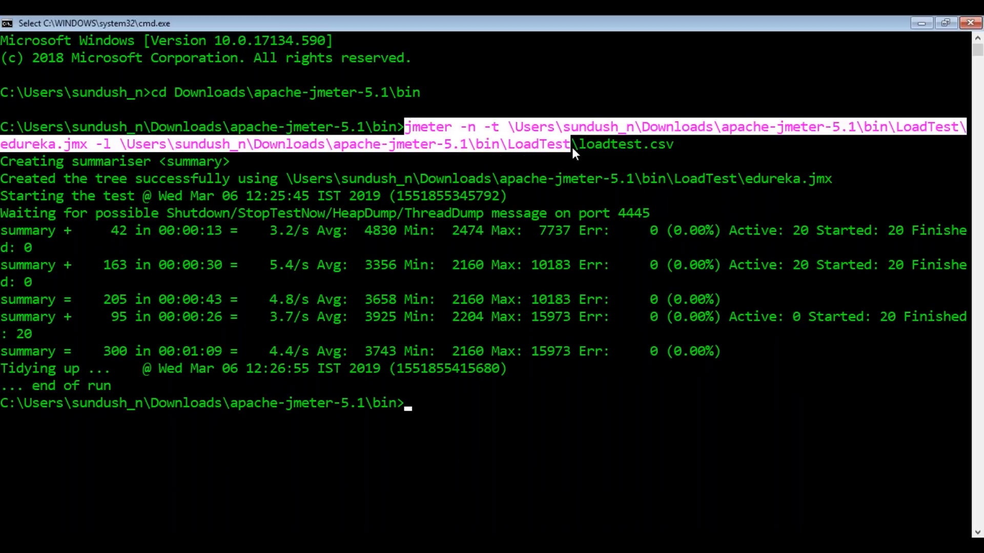
# Step: In Command Prompt, reuse the previous jmeter non-GUI command at the new prompt and append the options -e -o
pyautogui.moveTo(572, 146); pyautogui.dragTo(687, 149)
pyautogui.press('super+c')
pyautogui.rightClick(687, 153)
pyautogui.rightClick(415, 399)
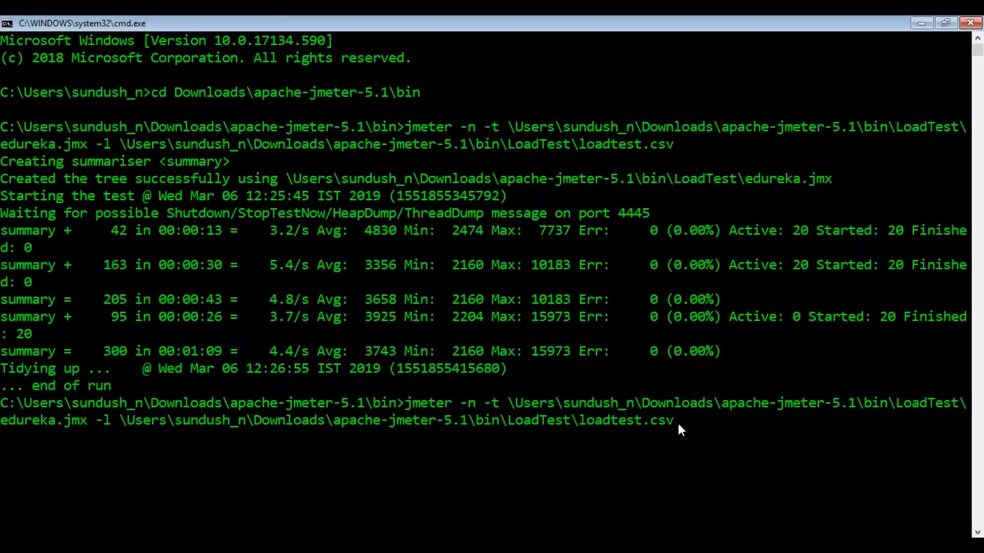
pyautogui.write('-o')
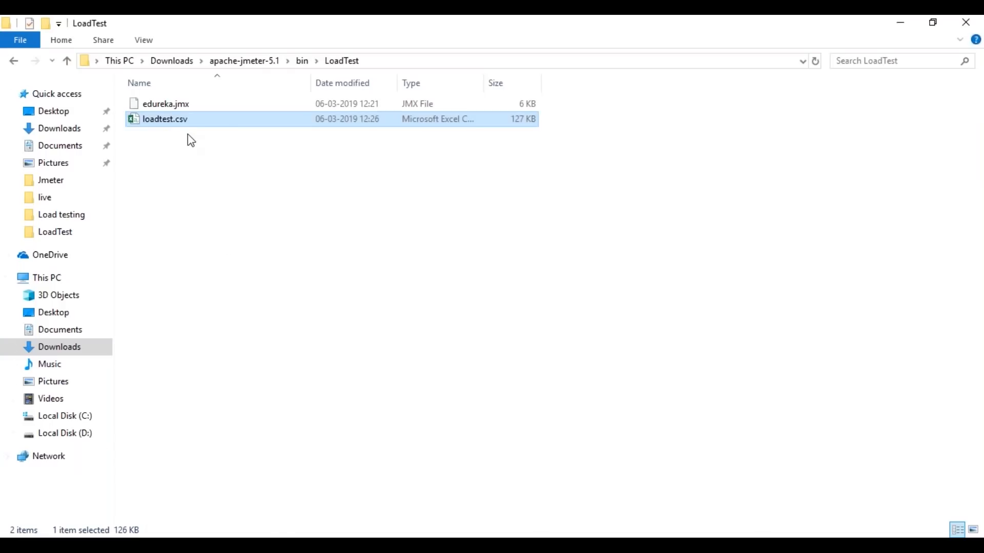
# Step: Create a new folder named HTMLreport inside the LoadTest folder in File Explorer
pyautogui.rightClick(152, 152)
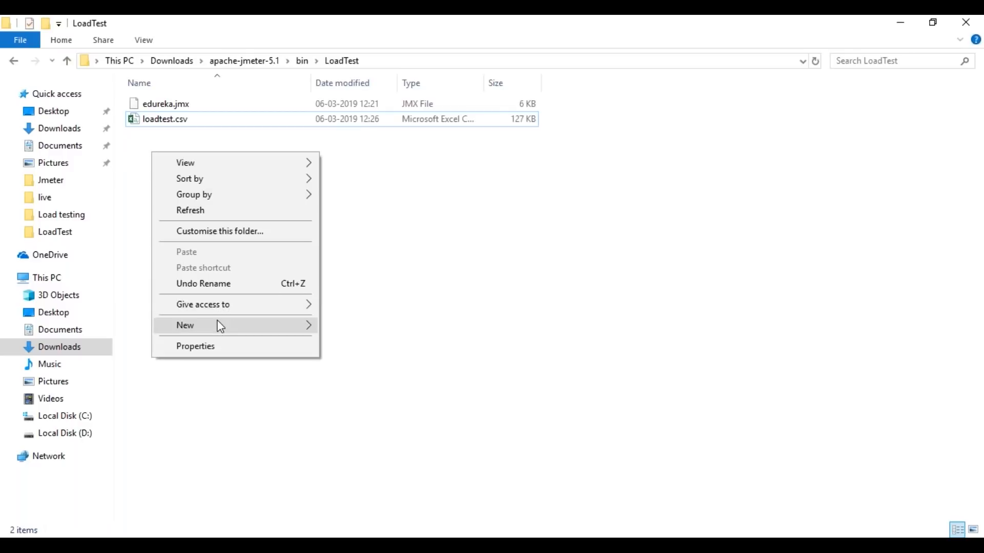
pyautogui.moveTo(220, 327)
pyautogui.click(340, 325)
pyautogui.write('HTMLreport')
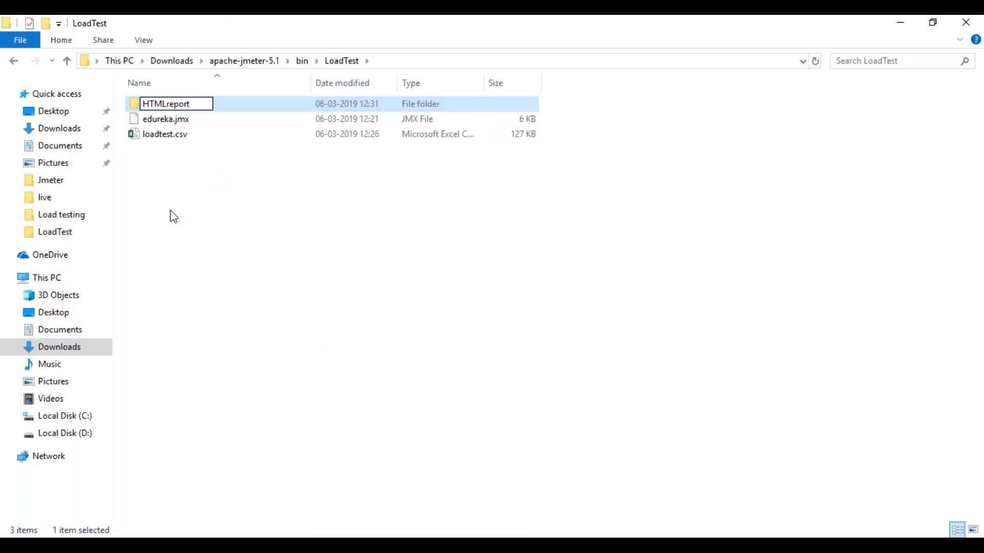
pyautogui.press('Return')
pyautogui.click(192, 185)
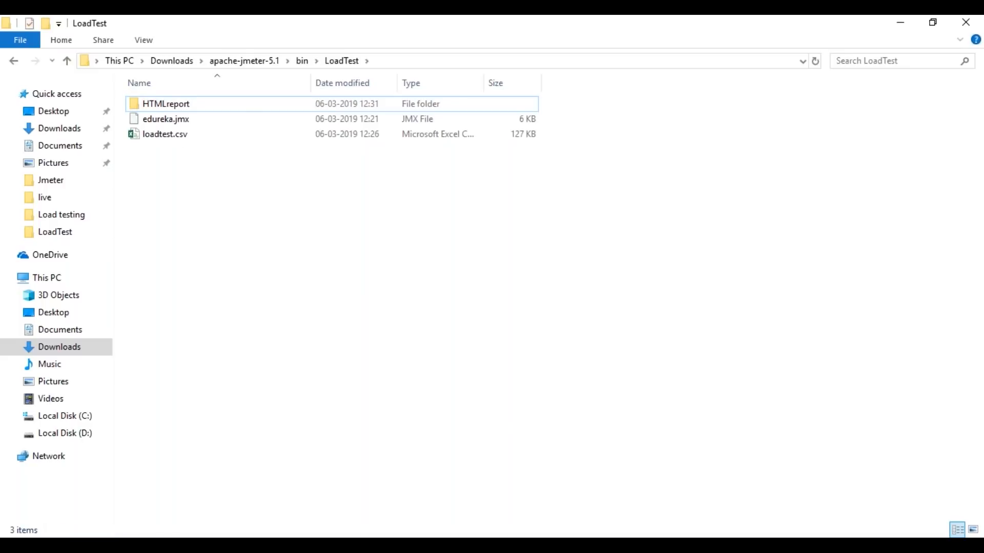
# Step: Complete the jmeter command in Command Prompt with the full path of the LoadTest\HTMLreport folder as output and run it
pyautogui.hotkey('alt', 'Tab')
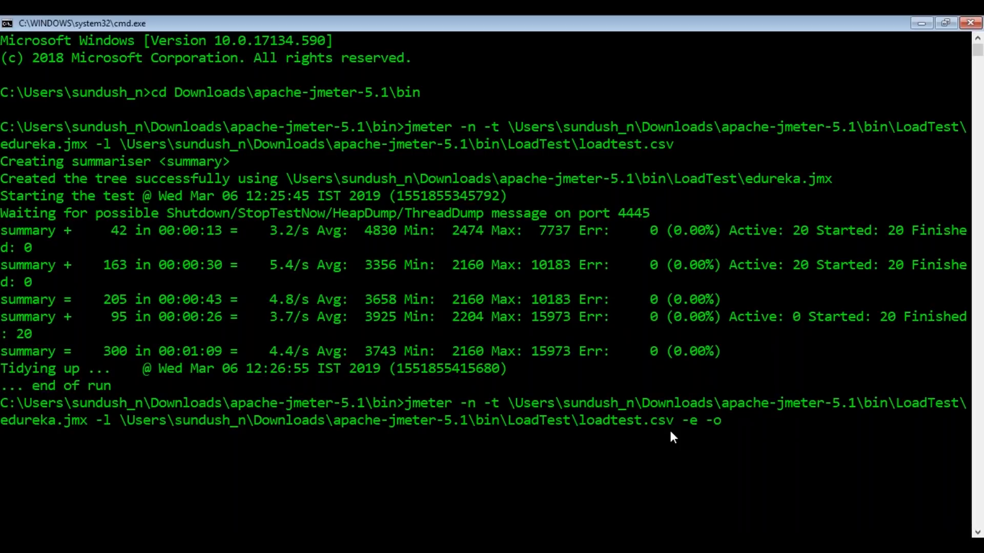
pyautogui.write('\\Users\\sundush_n\\Downloads\\apache-jmeter-5.1\\bin\\LoadTest\\HTMLreport')
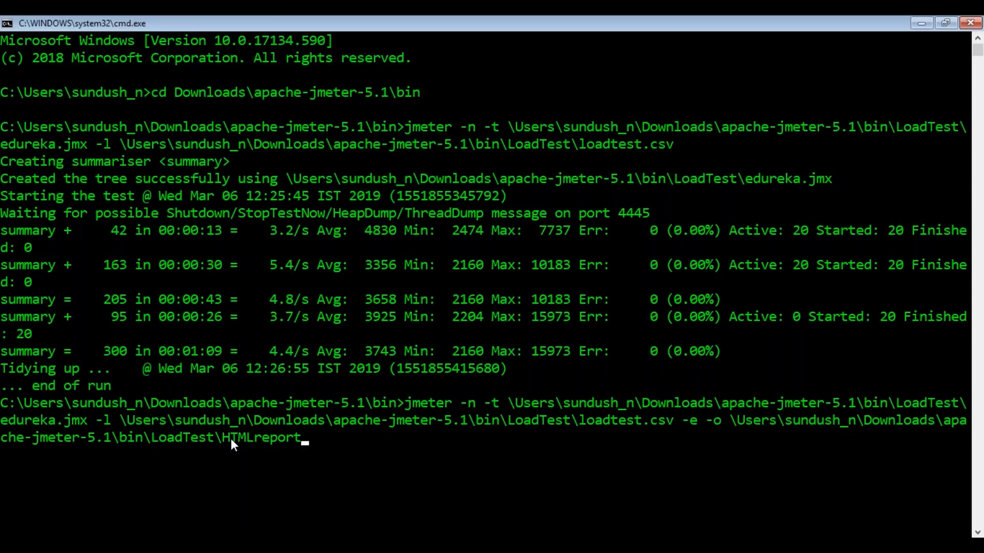
pyautogui.press('Return')
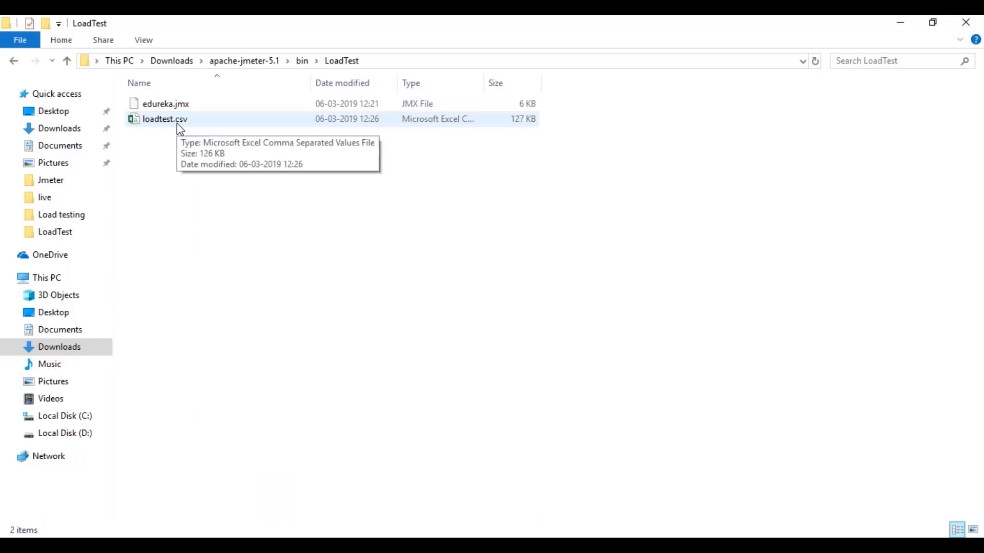
# Step: Open loadtest.csv from the LoadTest folder in Excel and look through the recorded sample rows
pyautogui.doubleClick(177, 123)
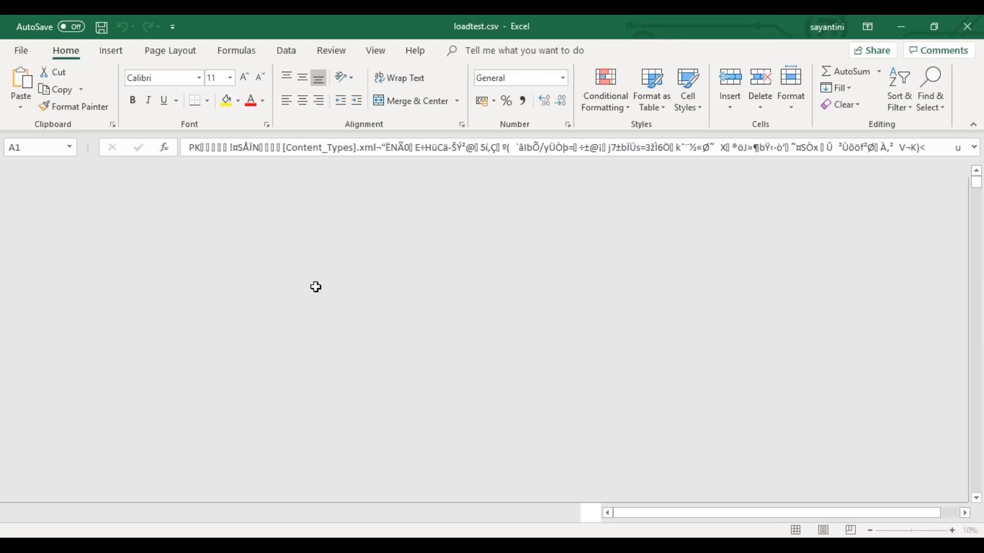
pyautogui.click(24, 51)
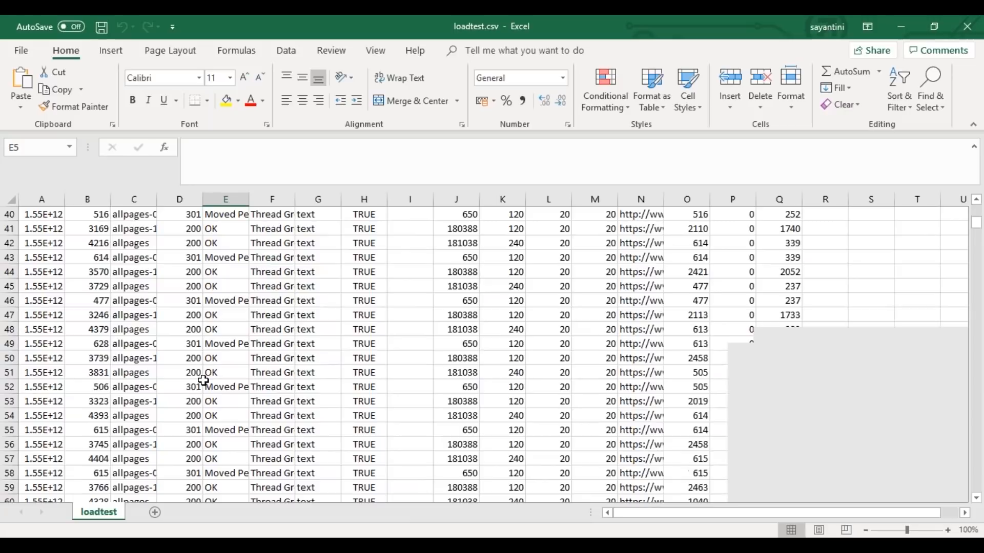
pyautogui.scroll(1, 203, 381)
pyautogui.scroll(-1, 204, 381)
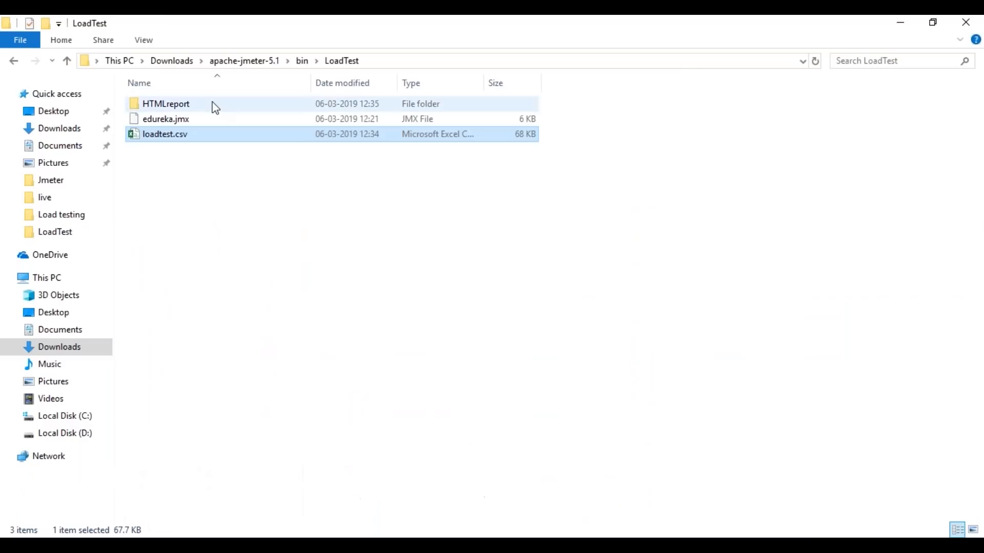
# Step: Open index.html from the HTMLreport folder in the browser and examine the APDEX, Requests Summary, Statistics and Errors sections
pyautogui.click(215, 107)
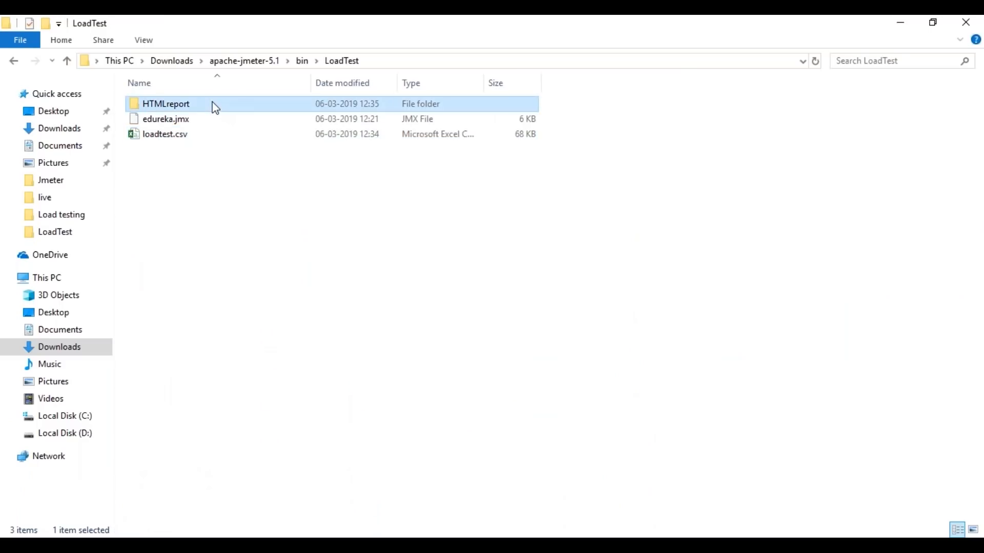
pyautogui.doubleClick(215, 108)
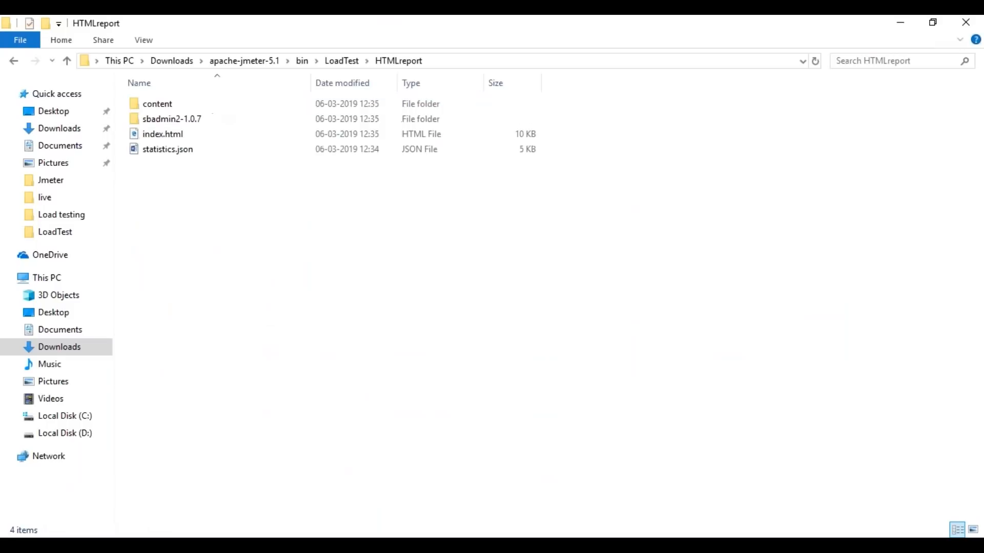
pyautogui.click(180, 133)
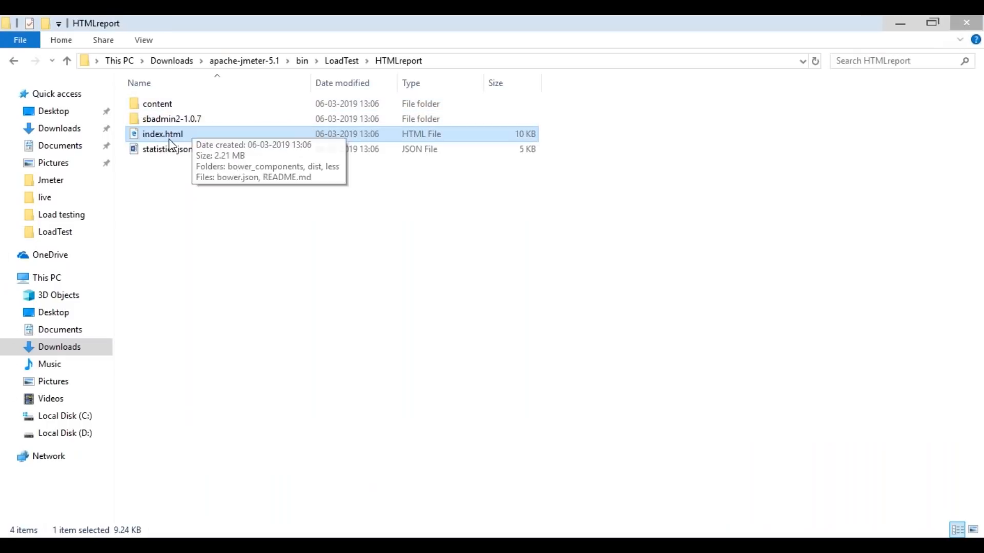
pyautogui.doubleClick(159, 135)
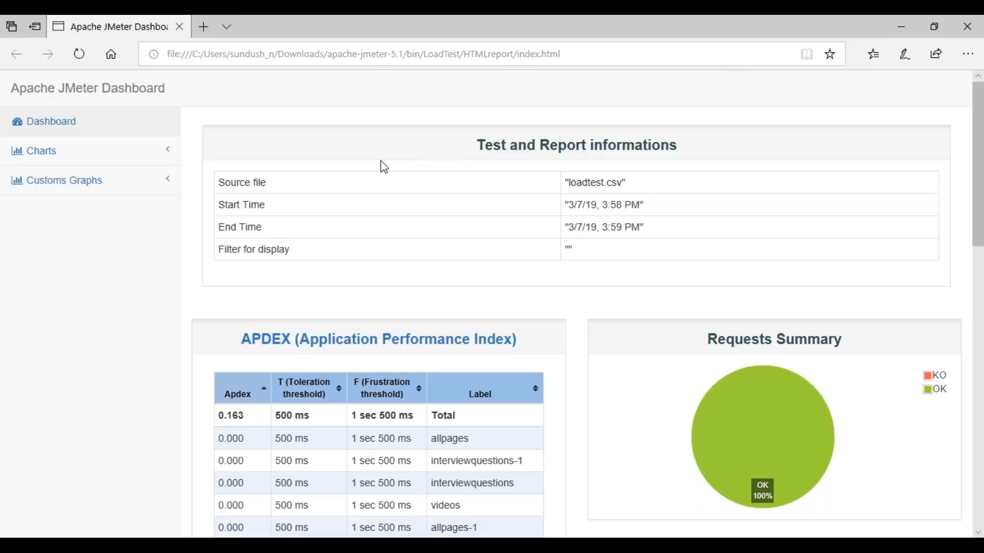
pyautogui.scroll(-7, 272, 136)
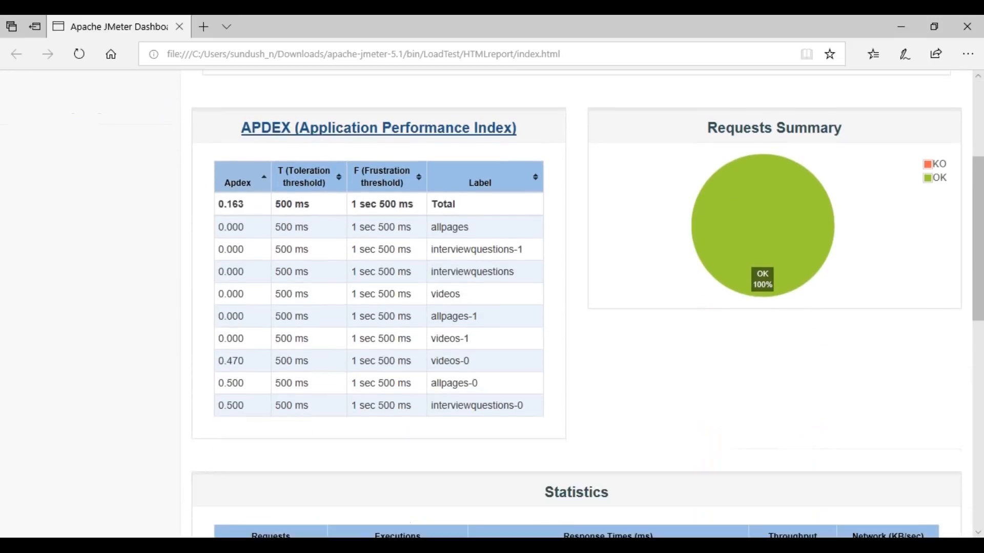
pyautogui.scroll(-4, 617, 200)
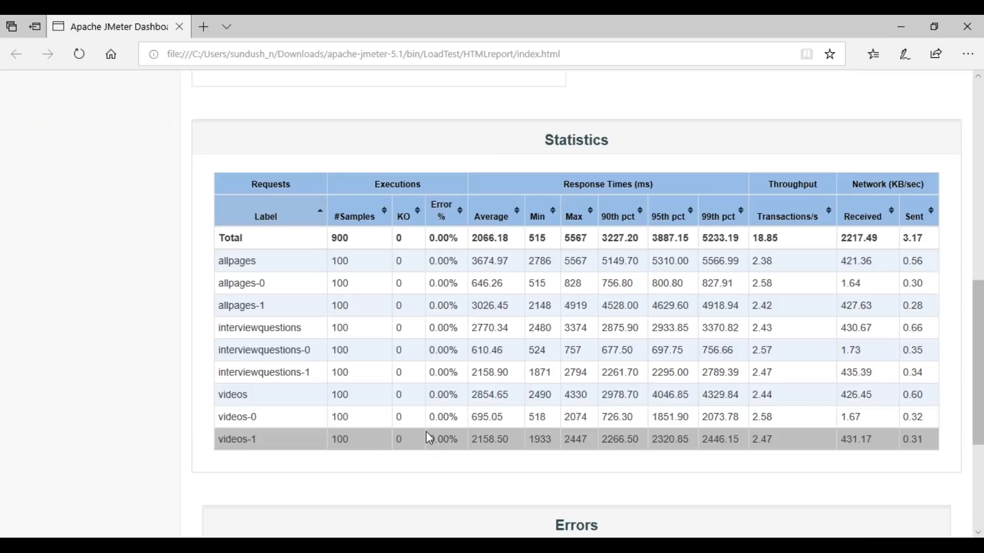
pyautogui.scroll(-5, 429, 440)
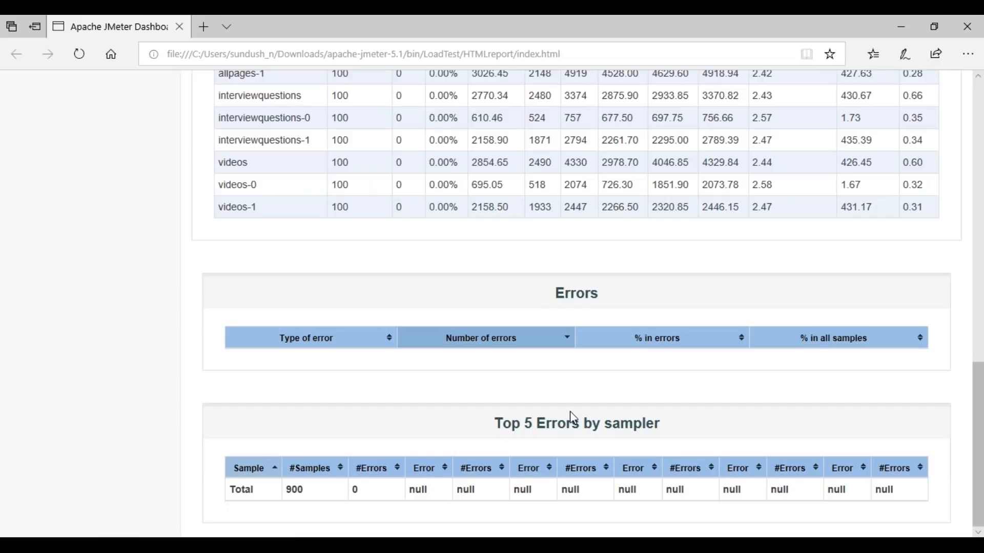
# Step: Open the report's Over Time charts and examine Response Times Over Time and Response Time Percentiles Over Time
pyautogui.scroll(15, 574, 418)
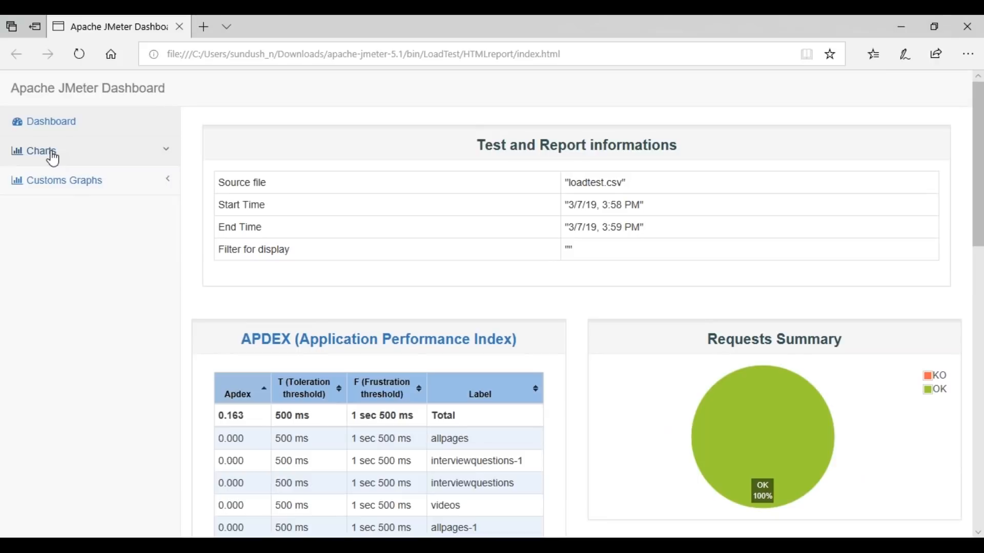
pyautogui.click(51, 151)
pyautogui.click(55, 182)
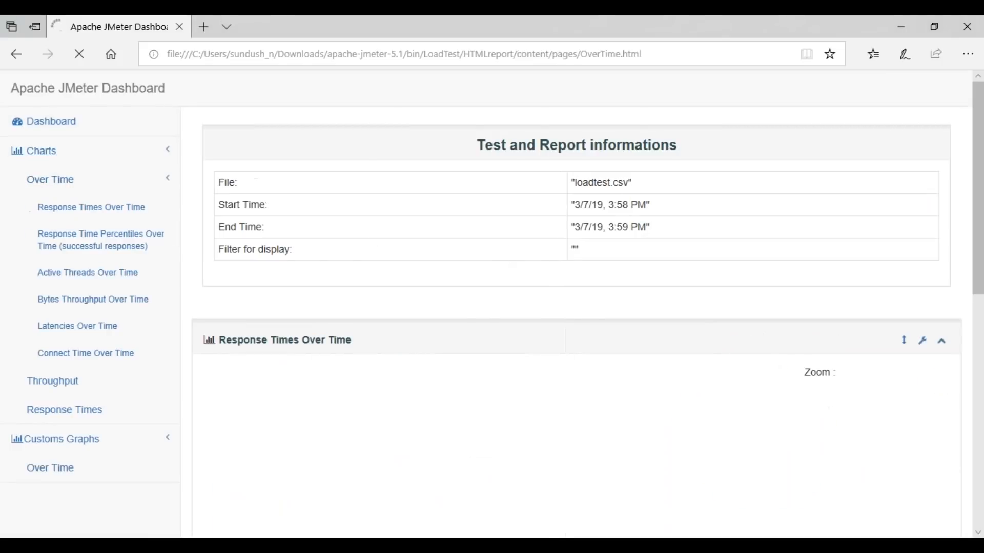
pyautogui.scroll(-3, 603, 257)
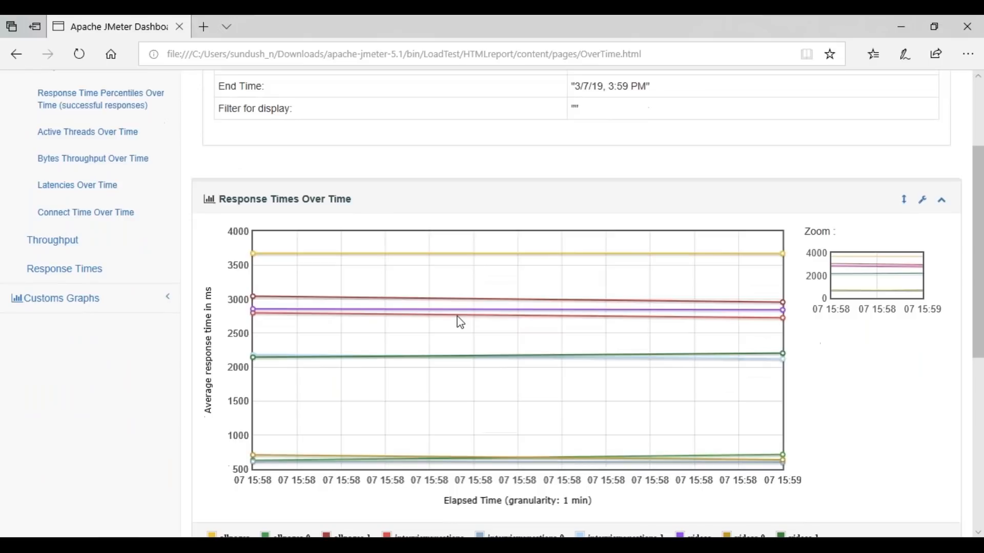
pyautogui.scroll(-3, 460, 322)
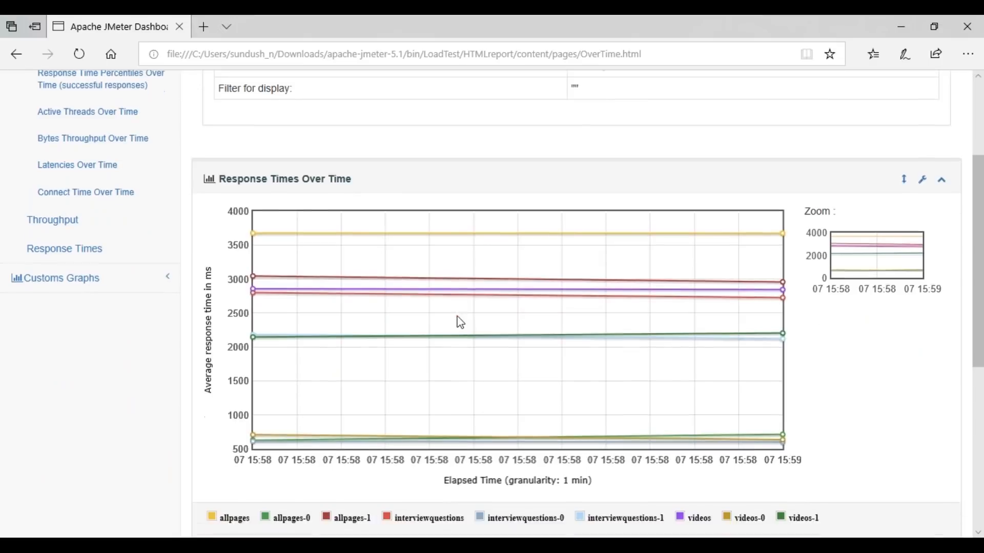
pyautogui.scroll(2, 637, 277)
pyautogui.scroll(-6, 637, 277)
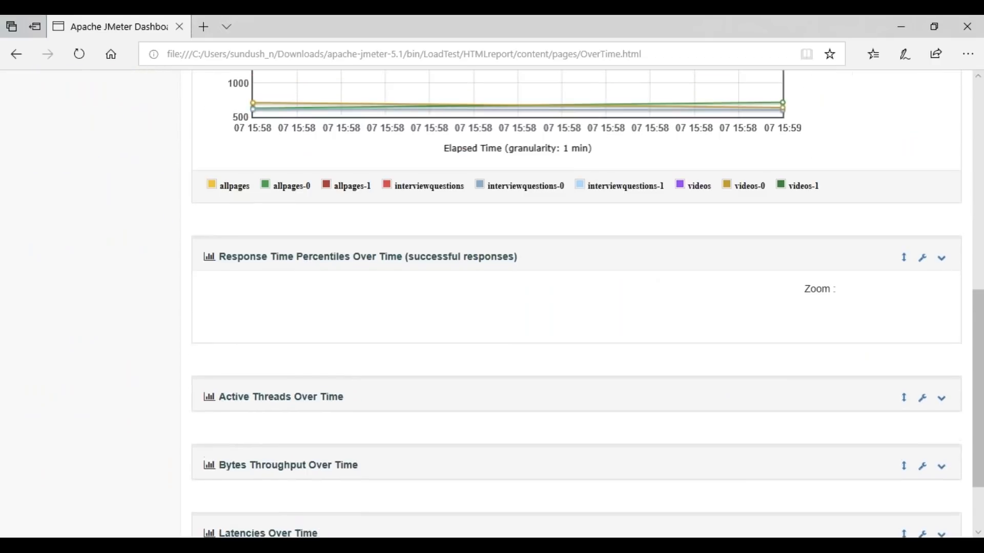
pyautogui.click(574, 258)
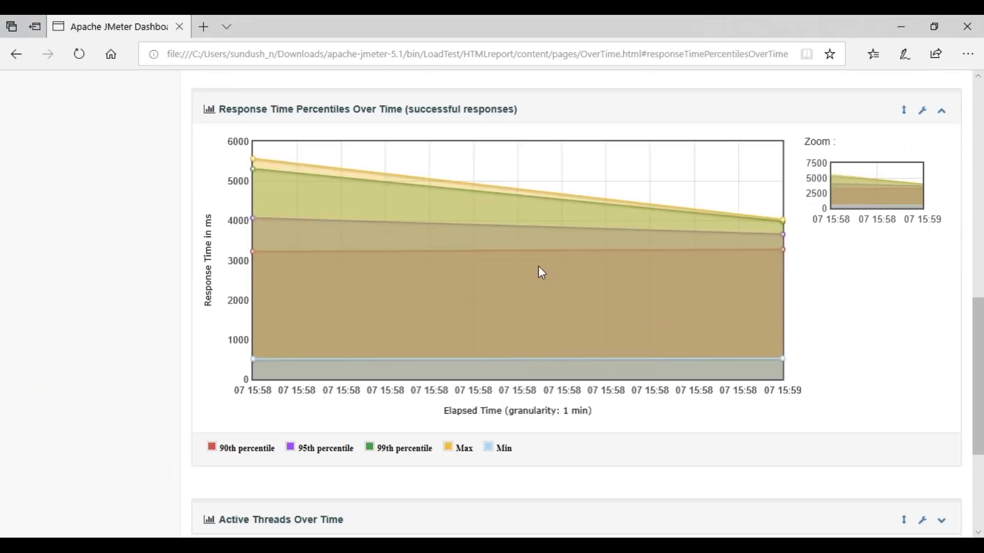
# Step: Expand and examine the Active Threads, Bytes Throughput, Latencies and Connect Time Over Time charts
pyautogui.scroll(-4, 621, 300)
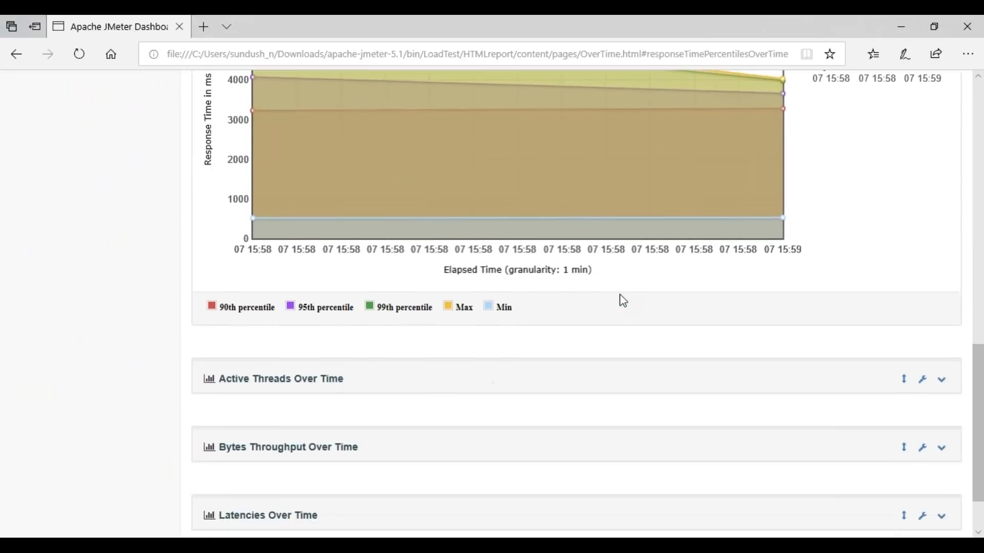
pyautogui.click(303, 312)
pyautogui.scroll(-1, 354, 383)
pyautogui.click(296, 378)
pyautogui.scroll(2, 440, 290)
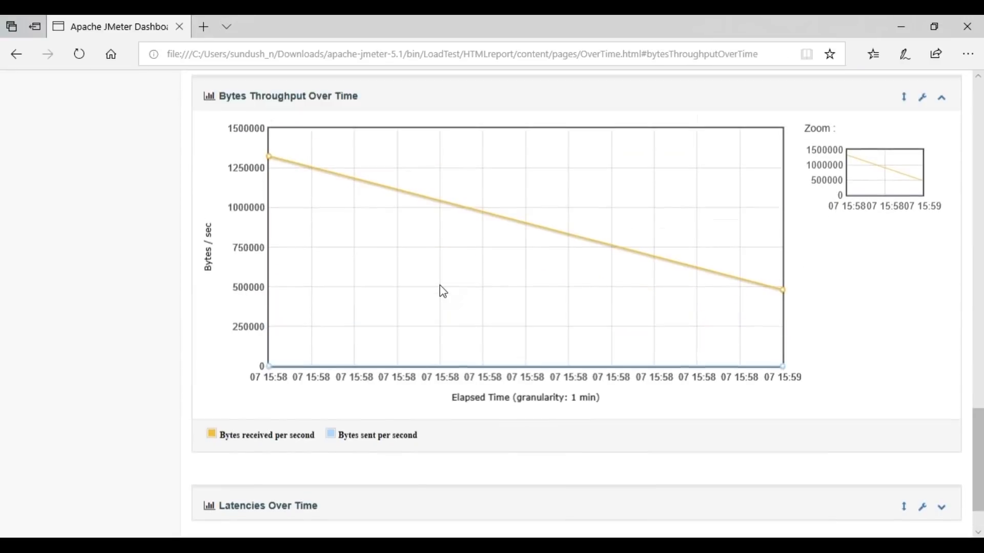
pyautogui.scroll(-1, 662, 384)
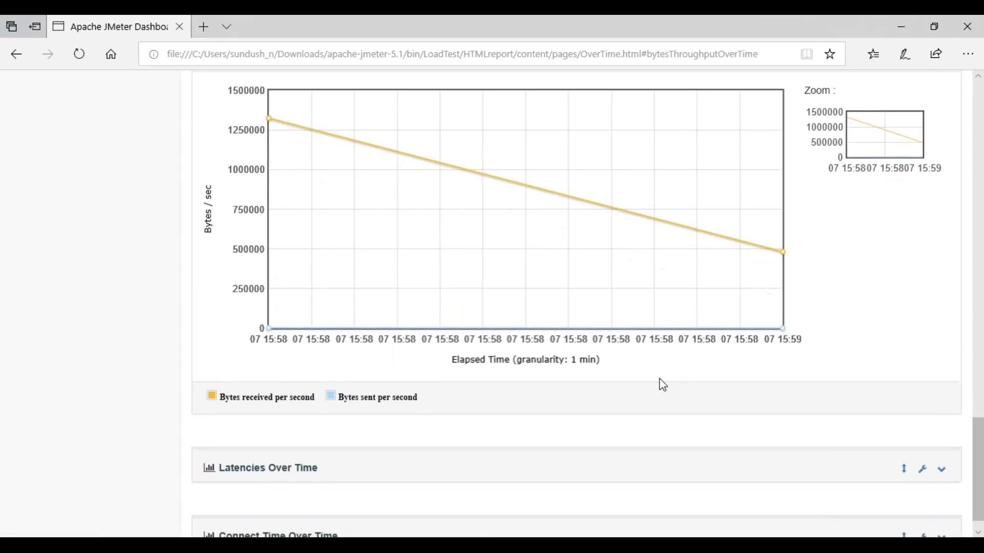
pyautogui.scroll(-1, 309, 459)
pyautogui.click(310, 459)
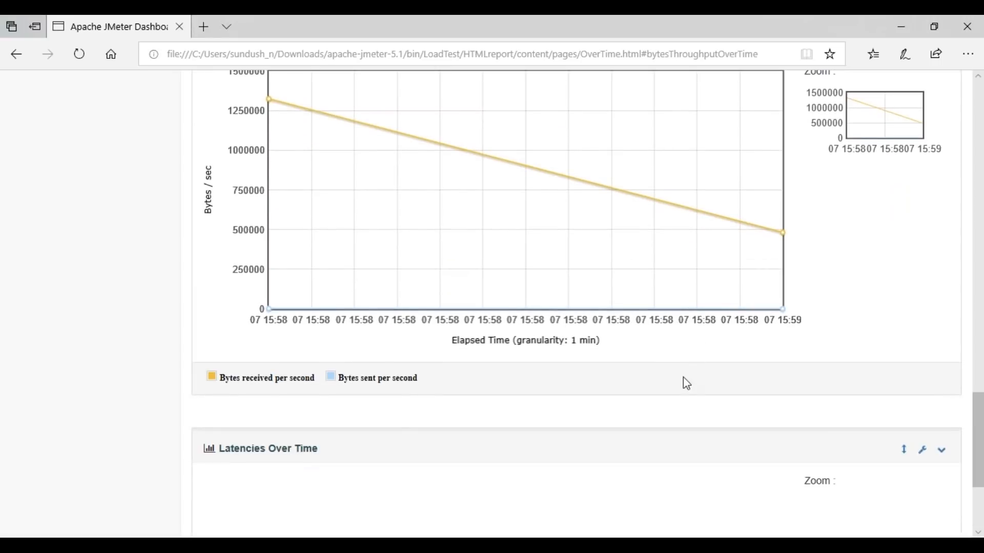
pyautogui.click(508, 510)
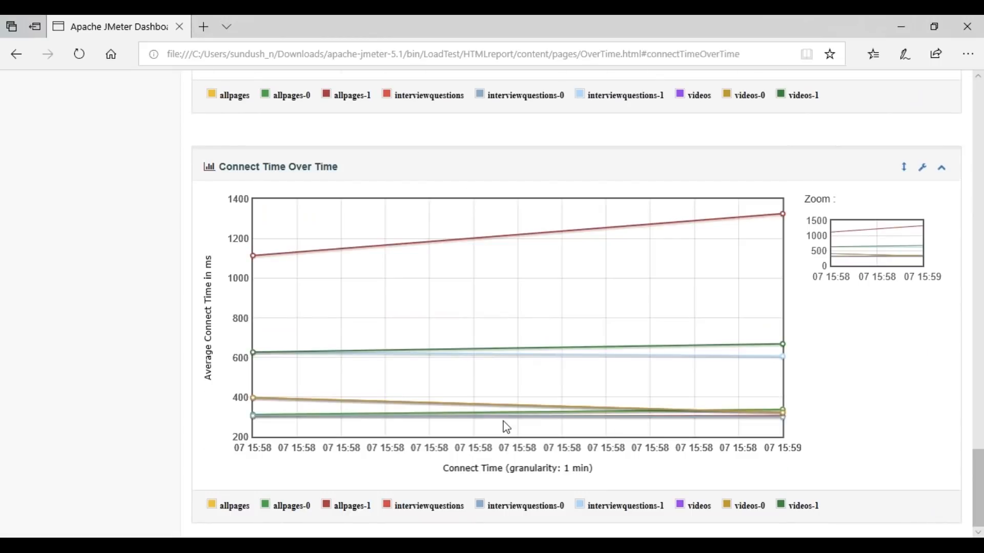
# Step: Open the Throughput charts and examine hits, codes, transactions and total transactions per second, plus Response Time and Latency Vs Request
pyautogui.scroll(15, 502, 425)
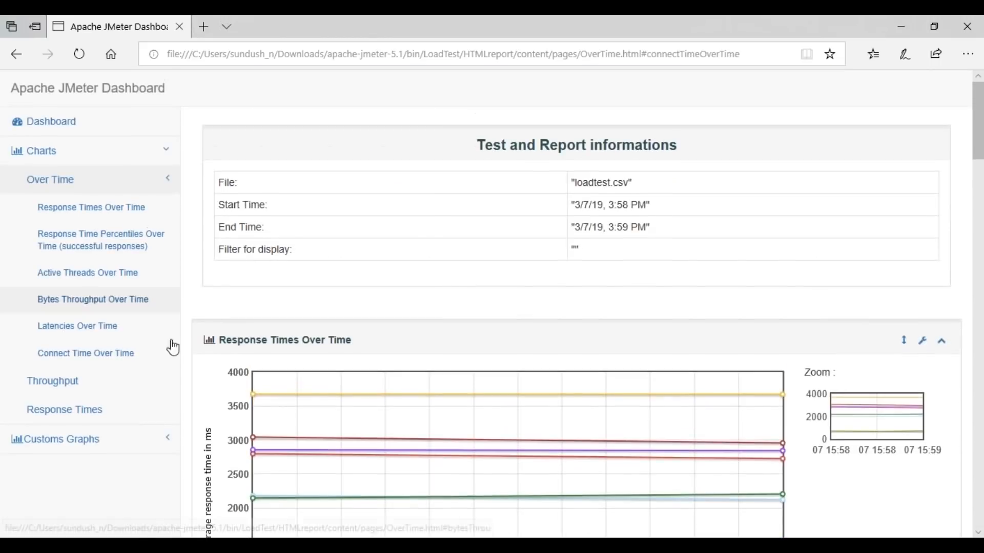
pyautogui.click(72, 388)
pyautogui.scroll(-10, 404, 354)
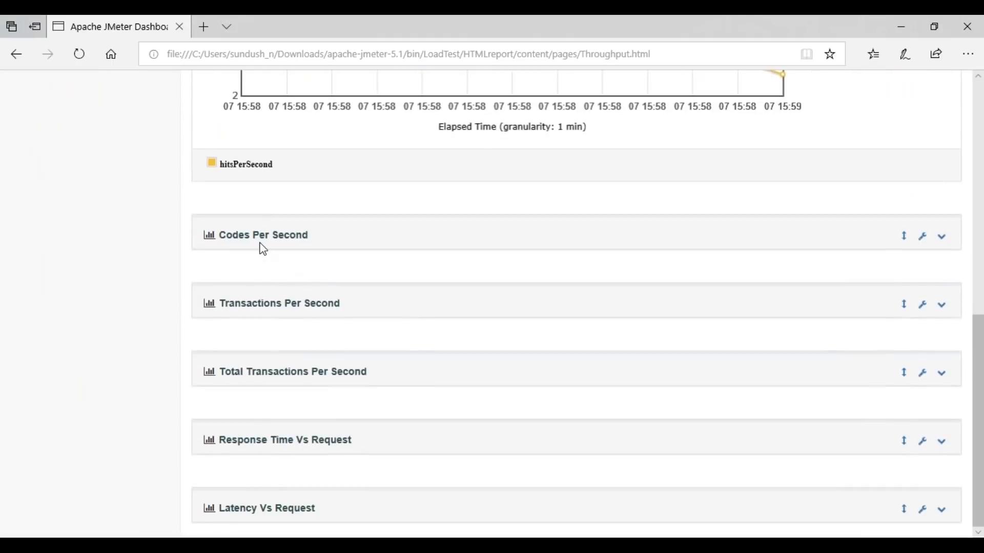
pyautogui.click(259, 241)
pyautogui.scroll(-7, 344, 292)
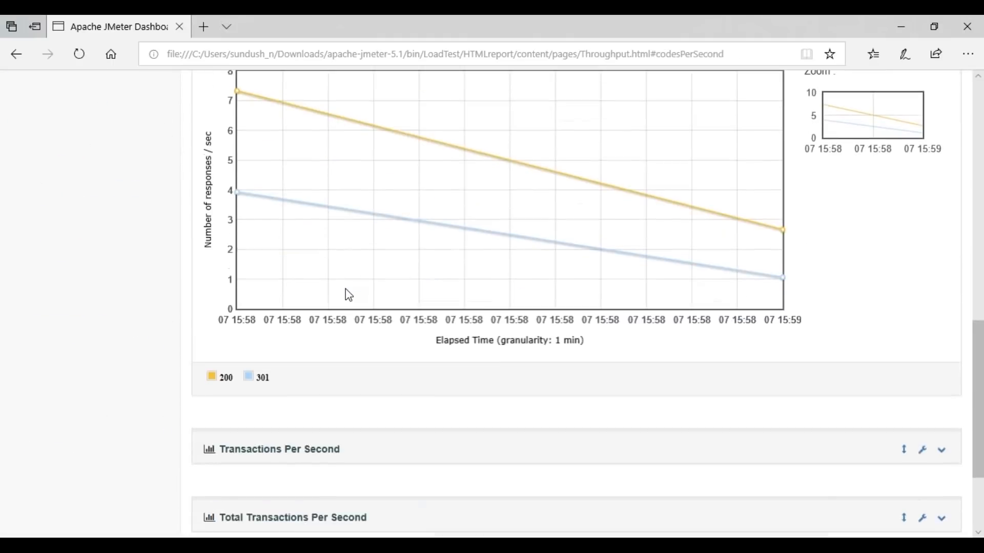
pyautogui.click(344, 300)
pyautogui.scroll(-5, 288, 378)
pyautogui.click(289, 379)
pyautogui.scroll(-2, 301, 439)
pyautogui.click(301, 440)
pyautogui.click(300, 508)
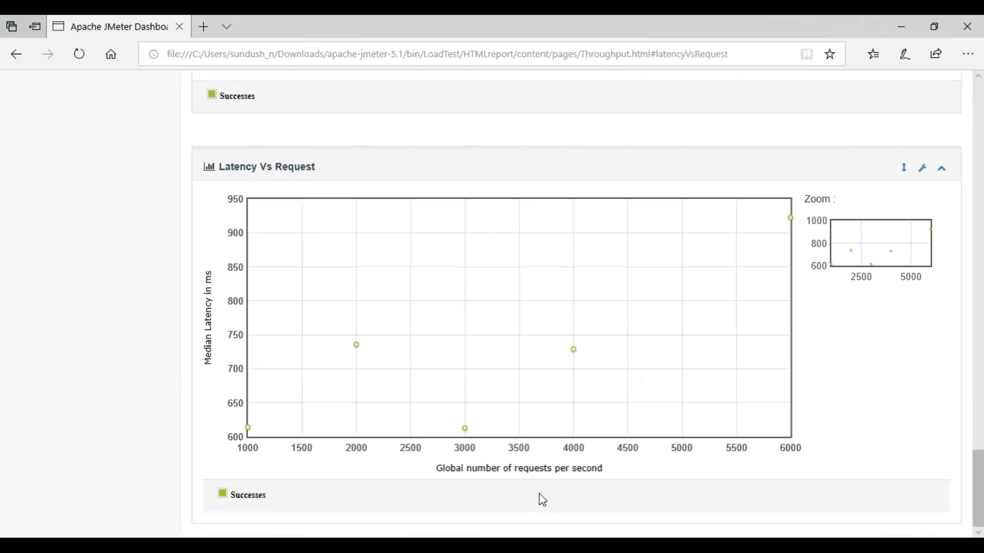
# Step: View the Over Time page of the custom graphs and return to the main dashboard to review its summary
pyautogui.scroll(20, 539, 493)
pyautogui.click(65, 440)
pyautogui.click(30, 210)
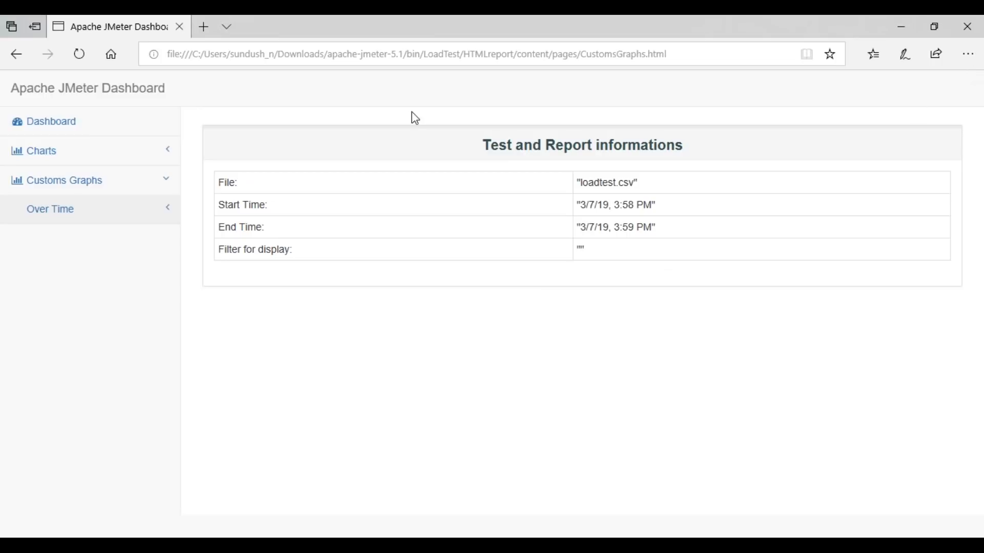
pyautogui.click(39, 122)
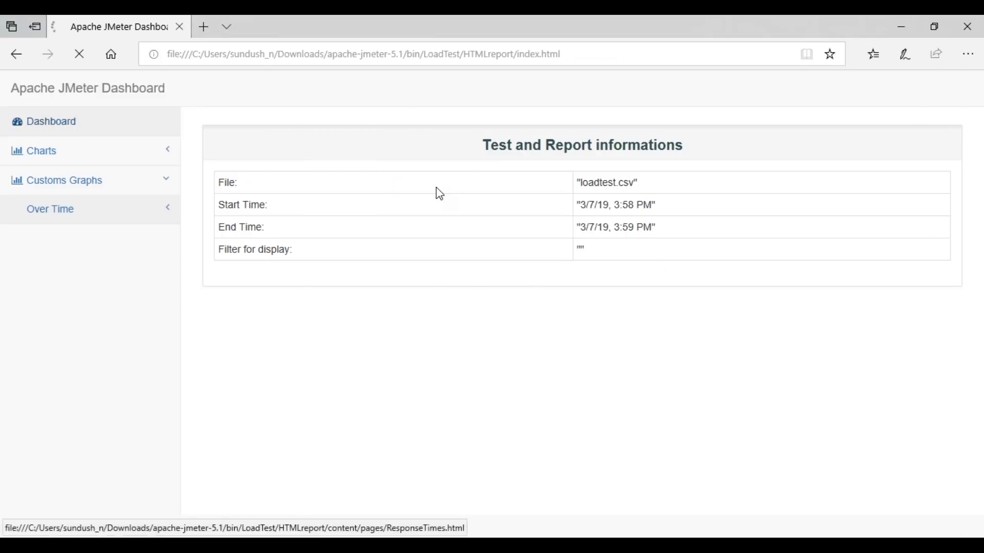
pyautogui.scroll(-1, 741, 267)
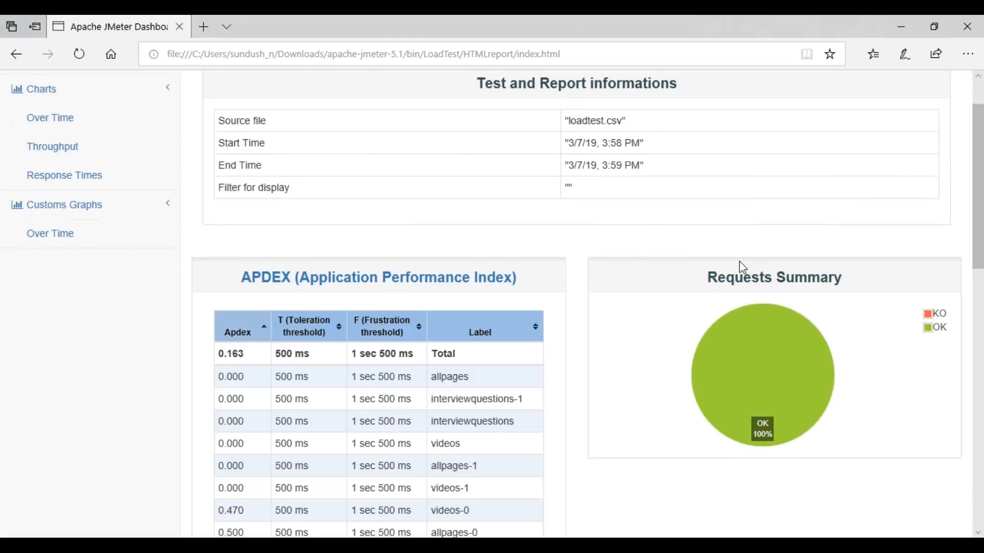